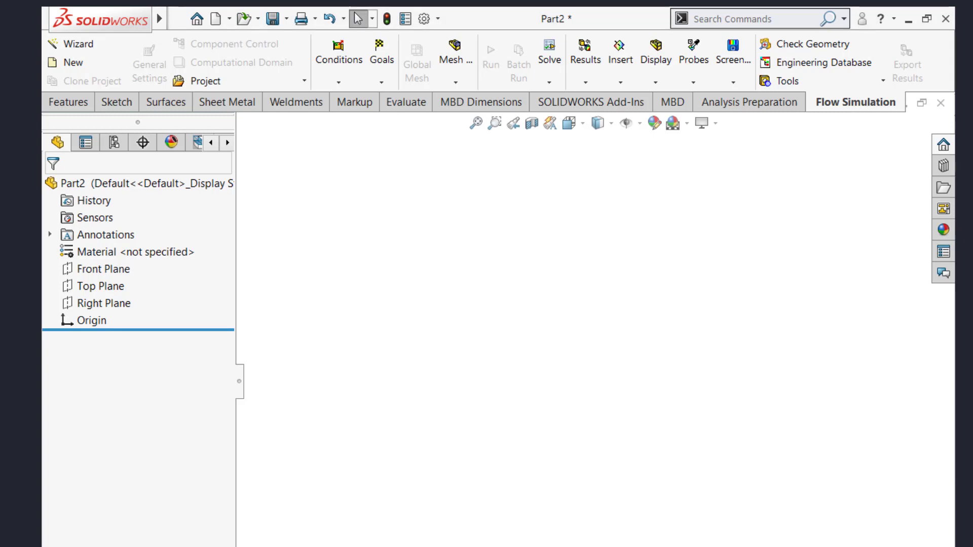
Step: Start a sketch on the Front Plane and draw a horizontal line from the origin
click(81, 269)
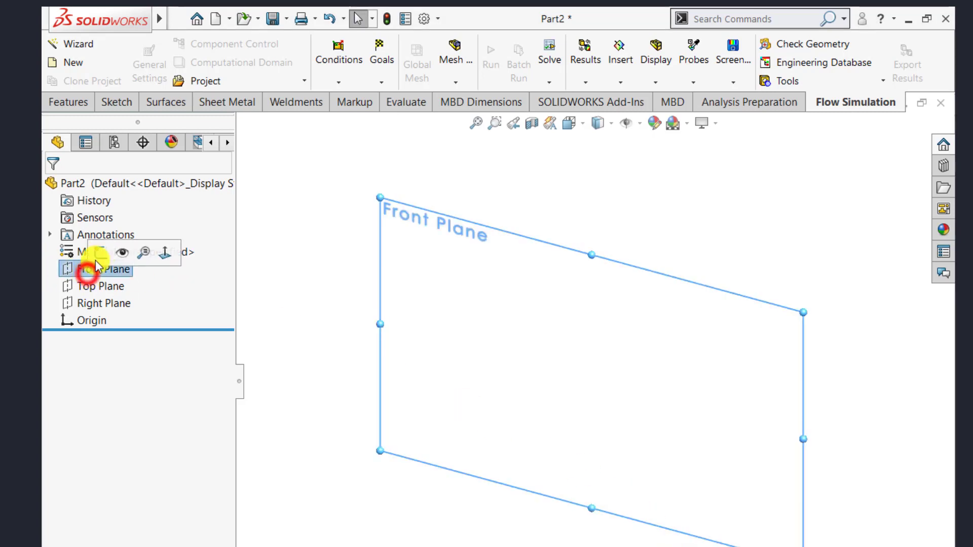
click(103, 251)
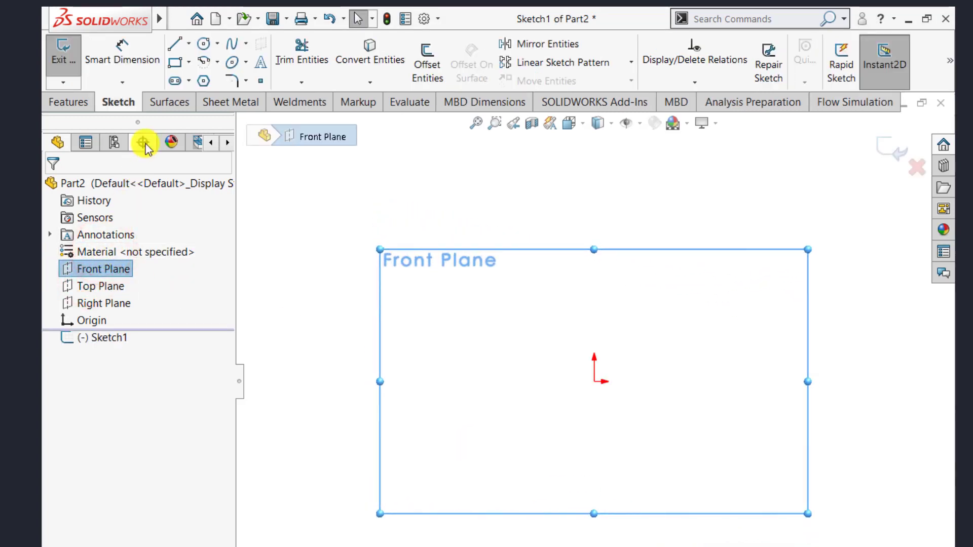
click(173, 51)
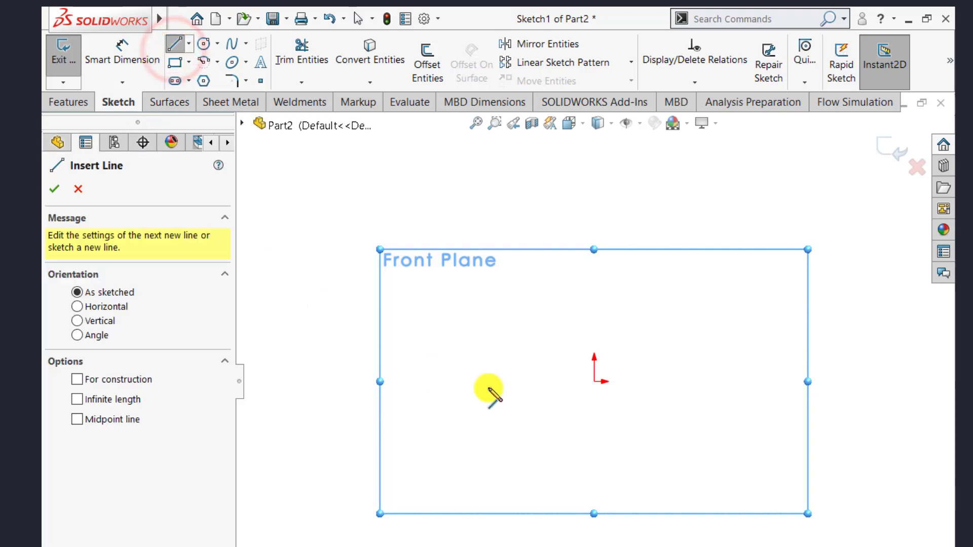
click(594, 382)
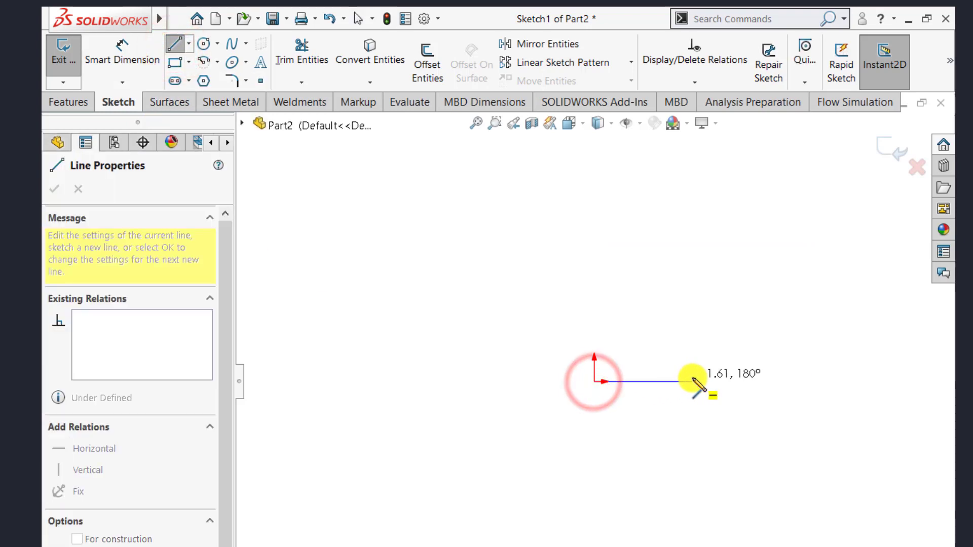
click(732, 382)
key(Escape)
scroll(728, 388, down, 2)
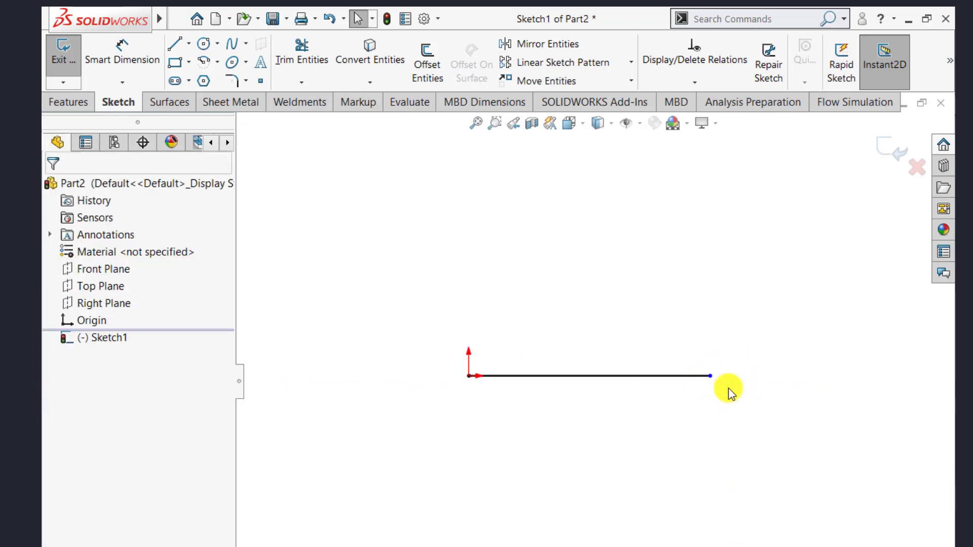
scroll(728, 388, down, 1)
Step: Dimension the line to 4.875, displayed to three decimals (.123)
click(122, 48)
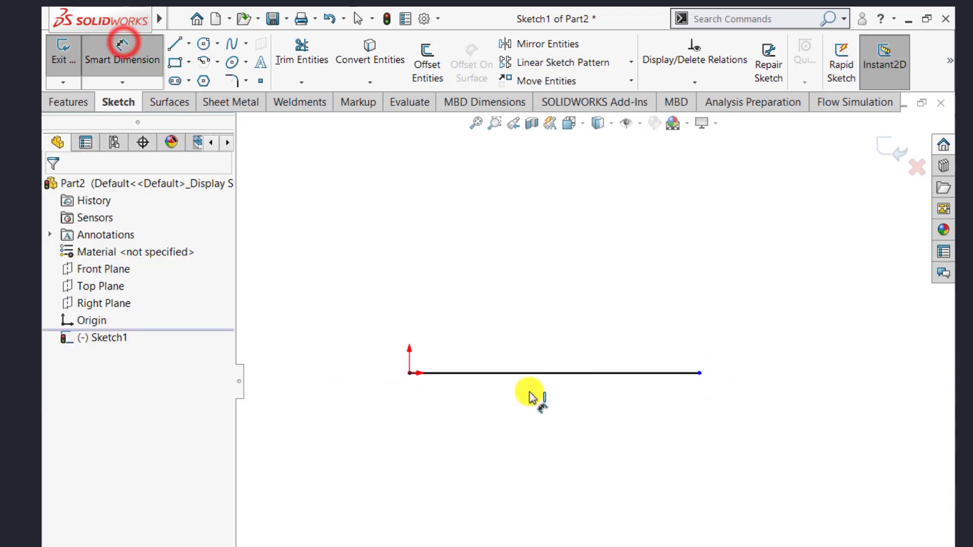
click(531, 379)
click(530, 426)
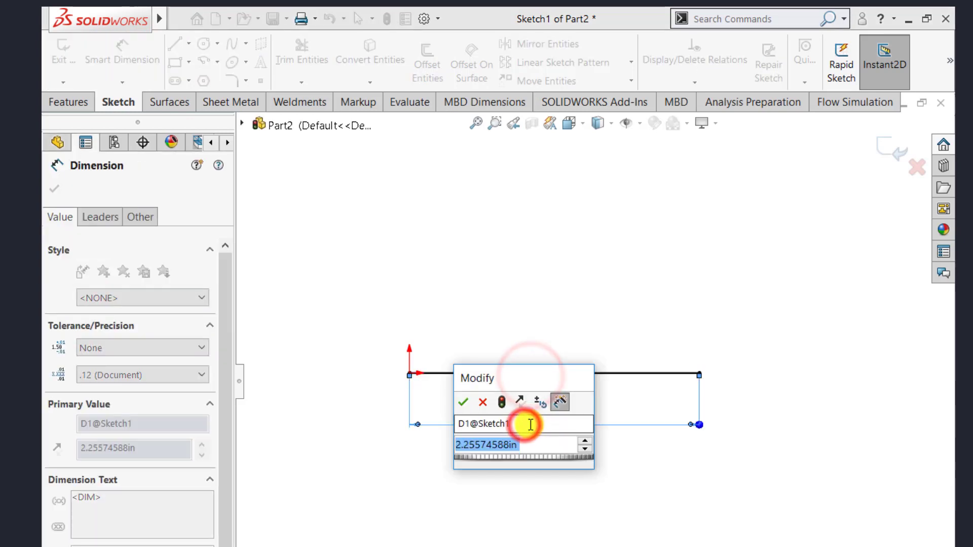
text(4.875)
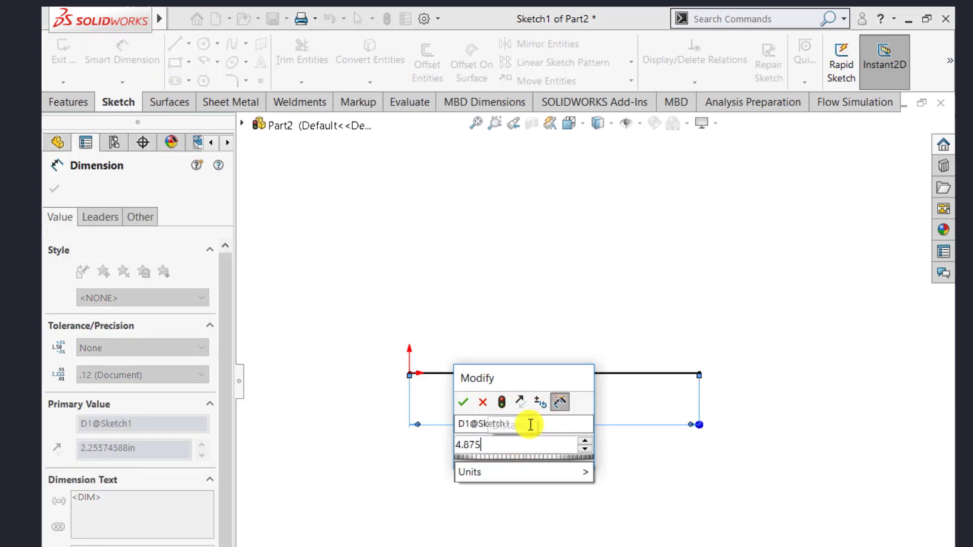
key(Return)
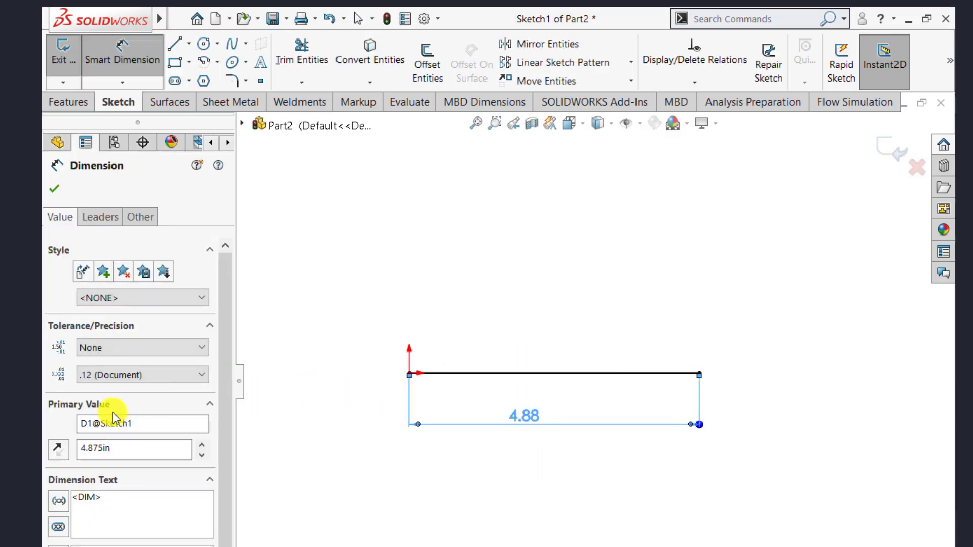
click(140, 379)
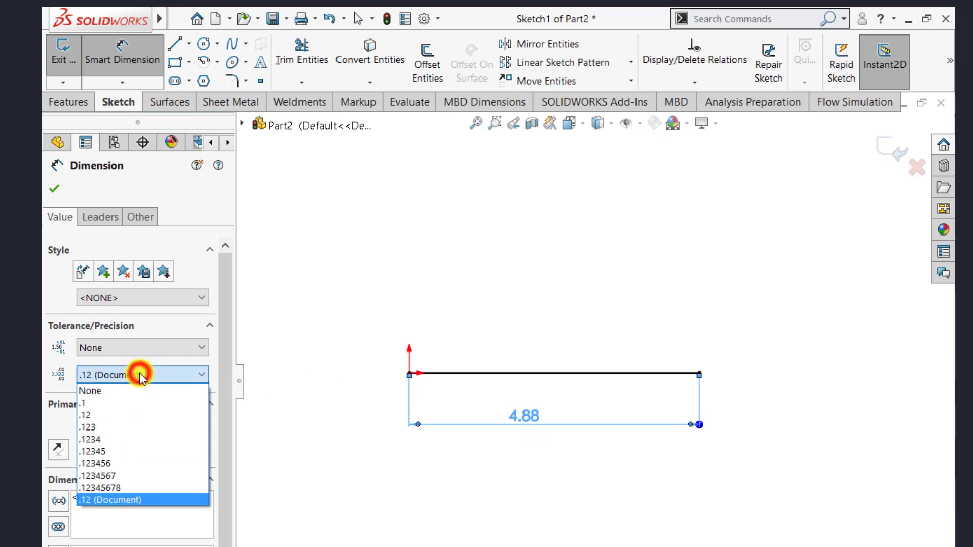
click(101, 423)
click(53, 189)
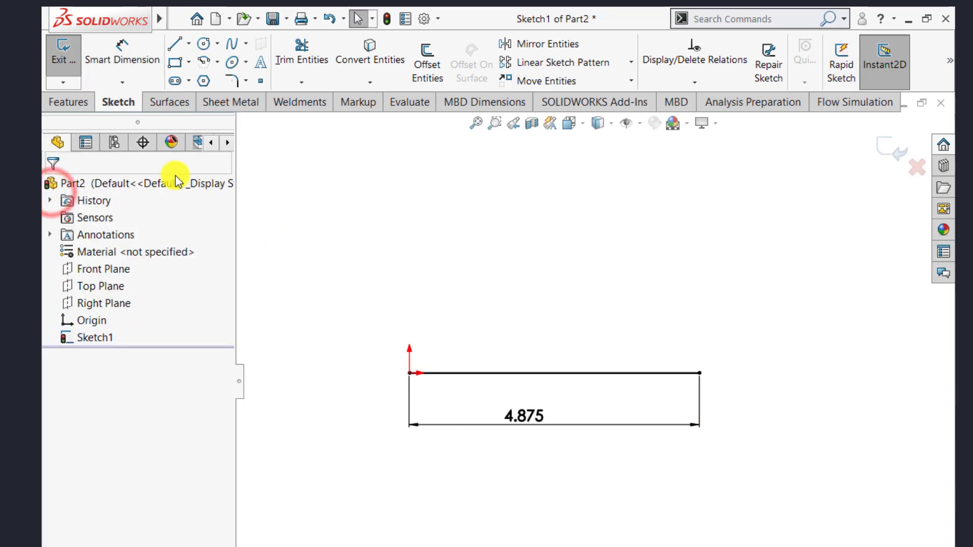
Step: Draw a short horizontal line above the origin and a vertical line at the base line's right end
click(175, 51)
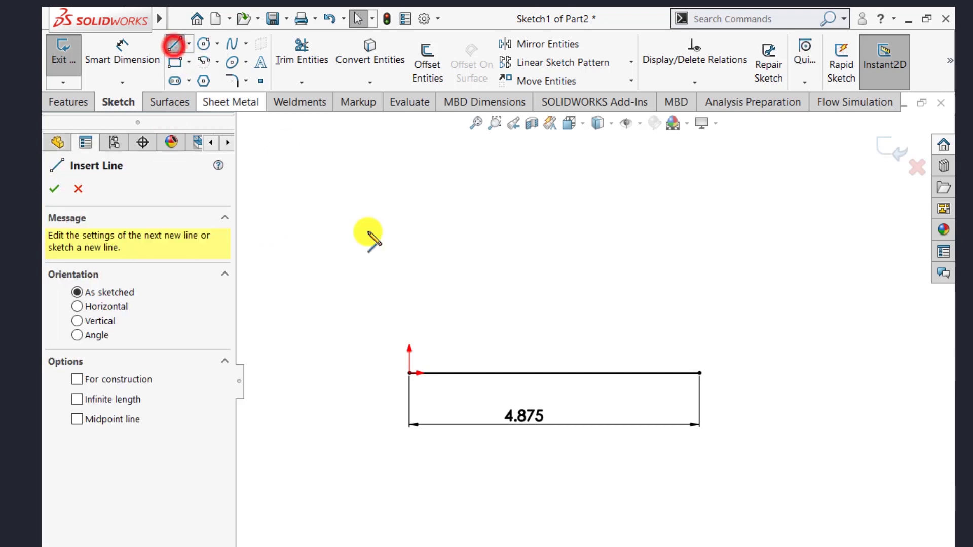
click(408, 338)
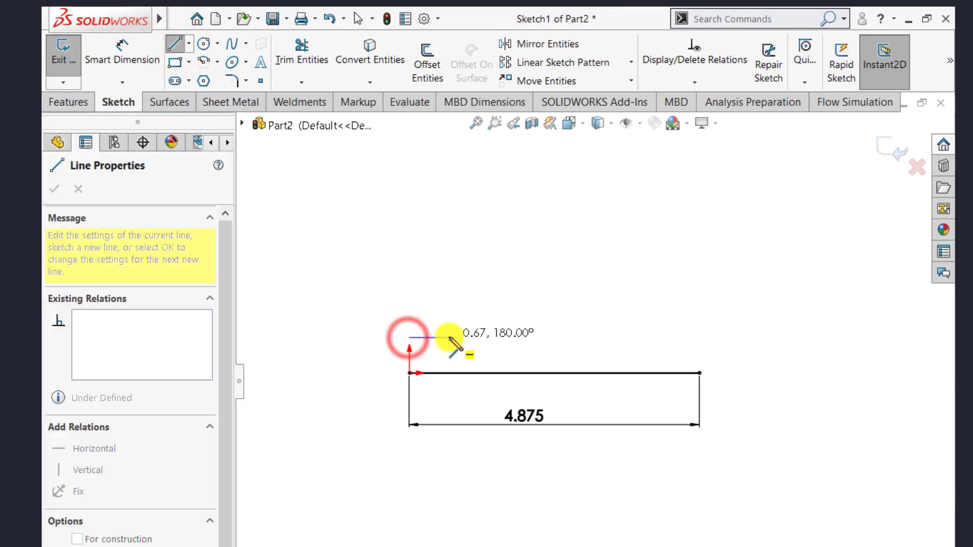
click(450, 337)
double_click(325, 400)
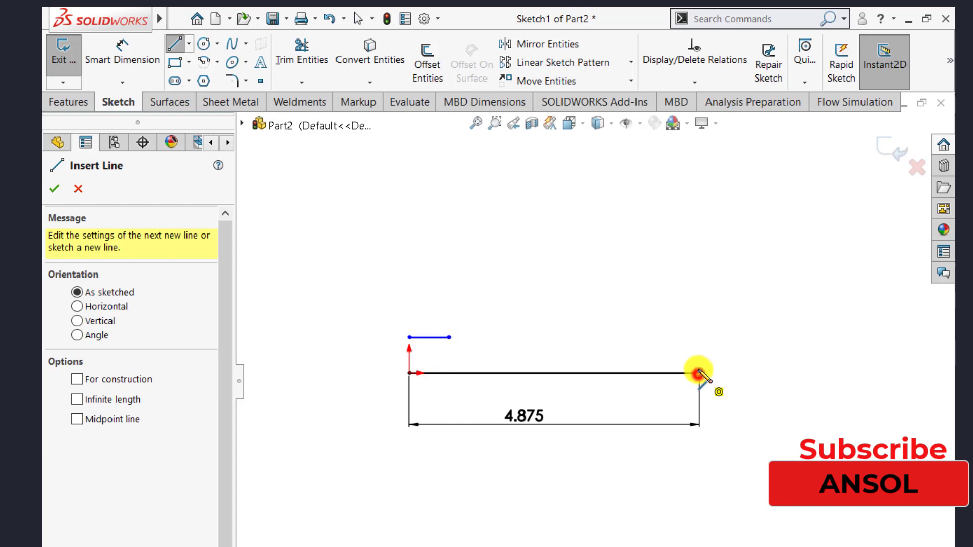
click(698, 313)
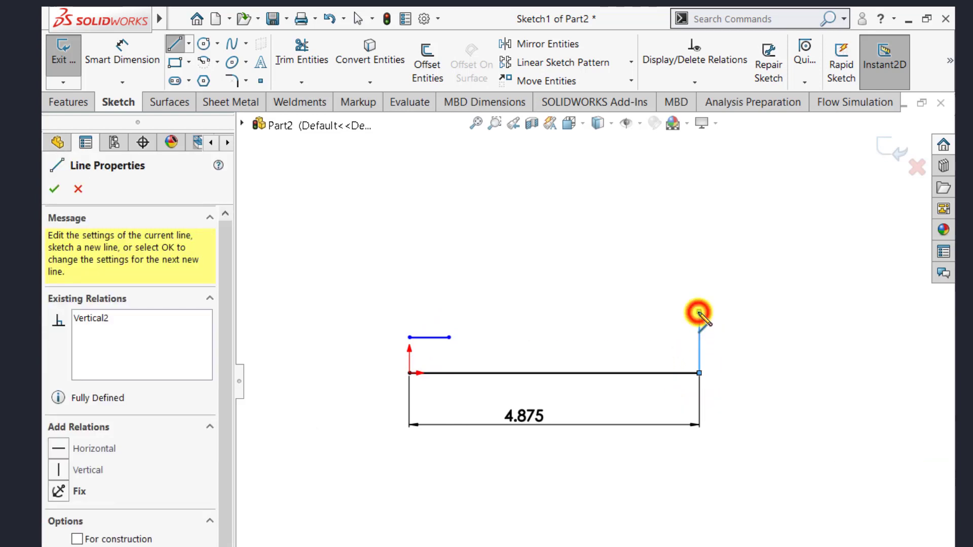
key(Escape)
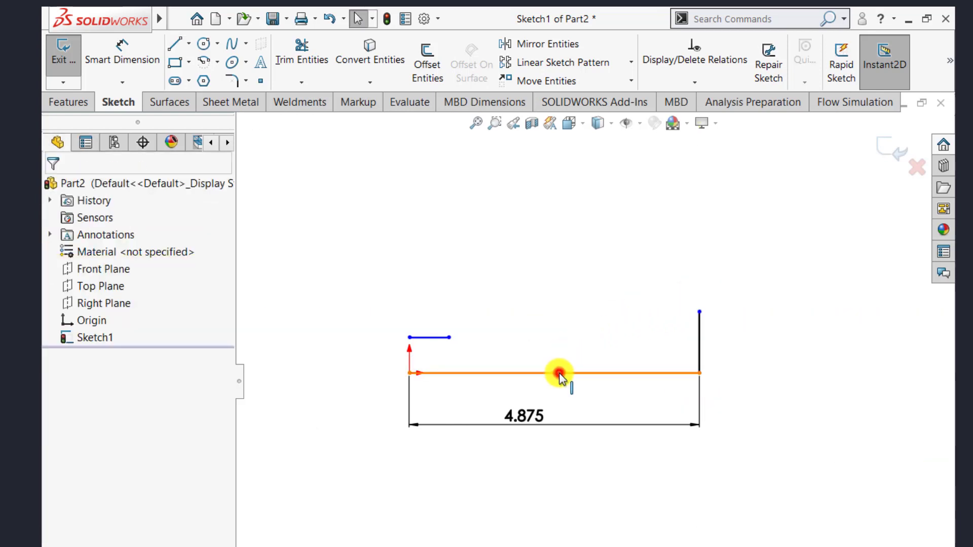
Step: Make the 4.875 base line construction geometry and draw the long upper horizontal line
click(559, 374)
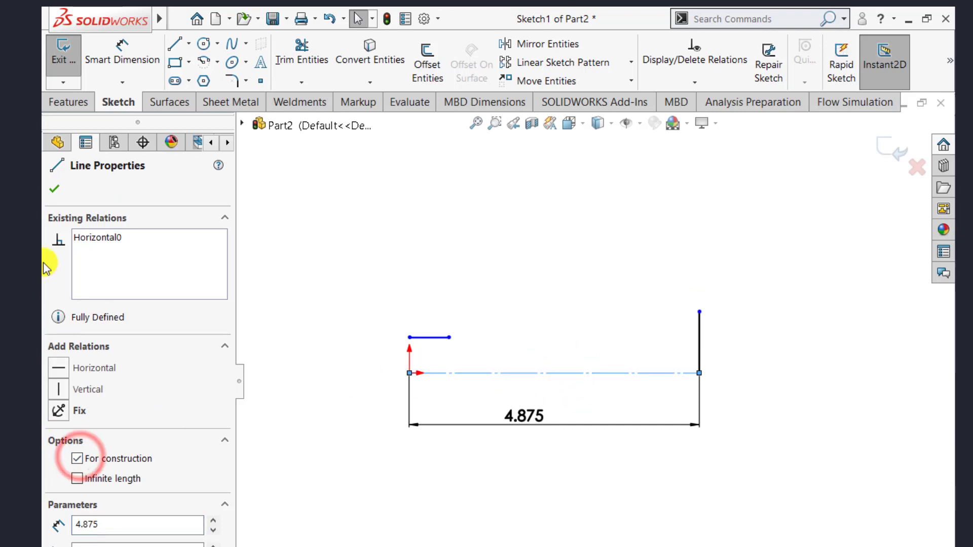
click(59, 193)
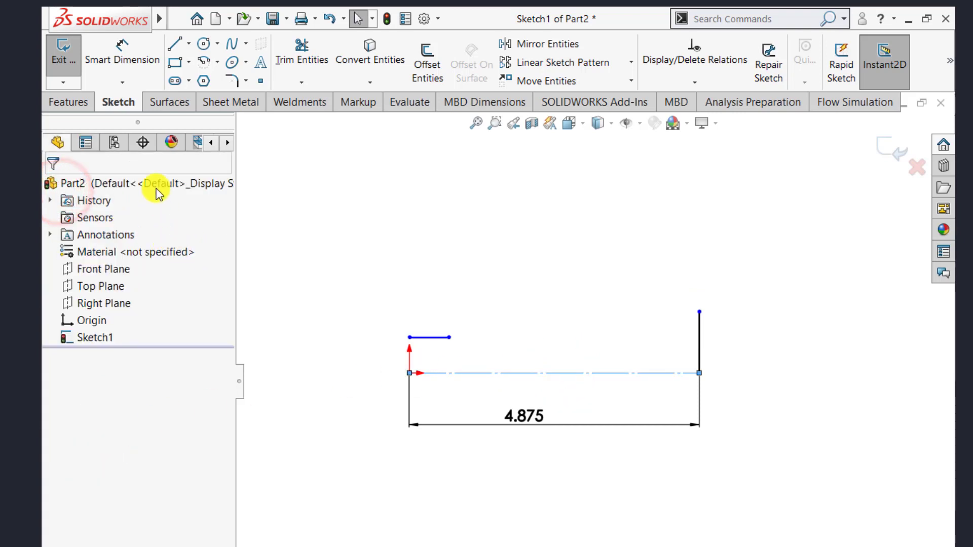
click(176, 46)
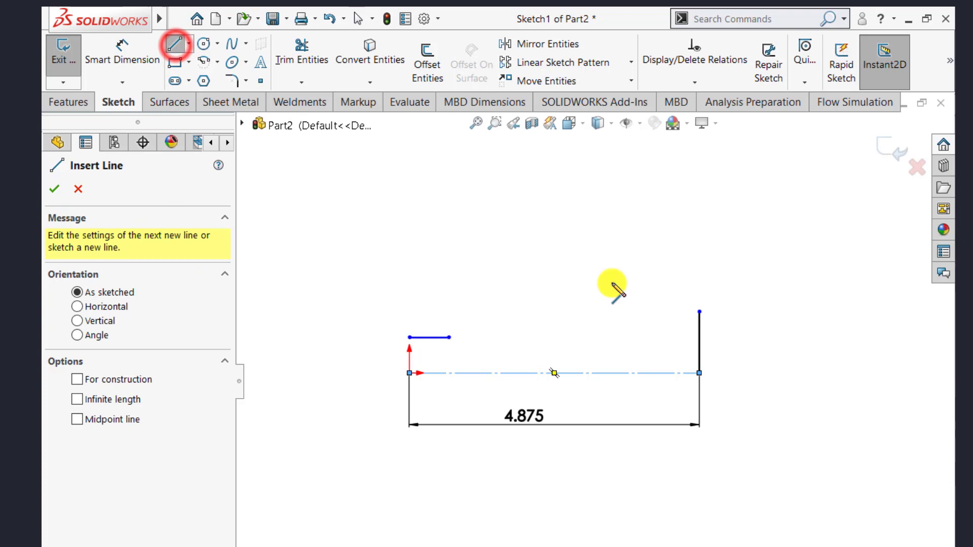
click(651, 292)
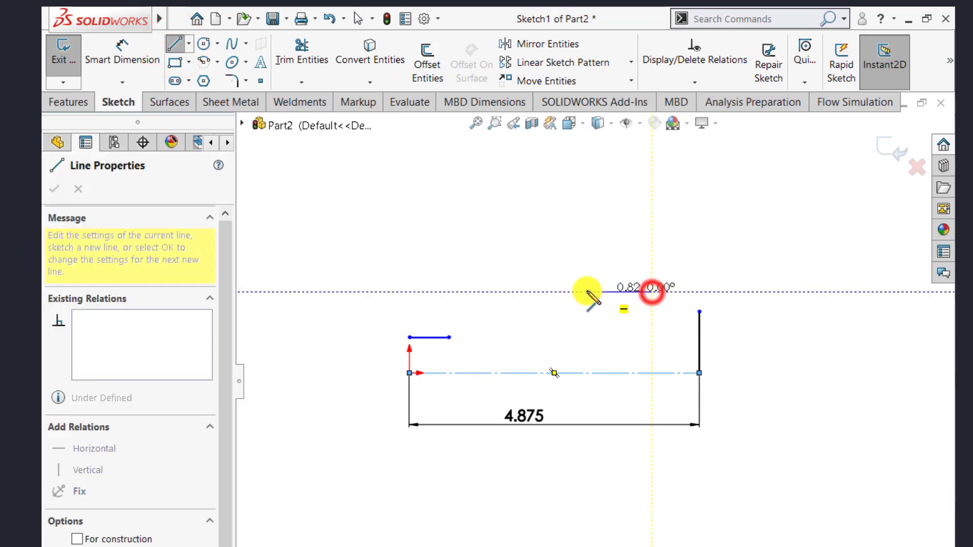
click(522, 292)
key(Escape)
key(Escape)
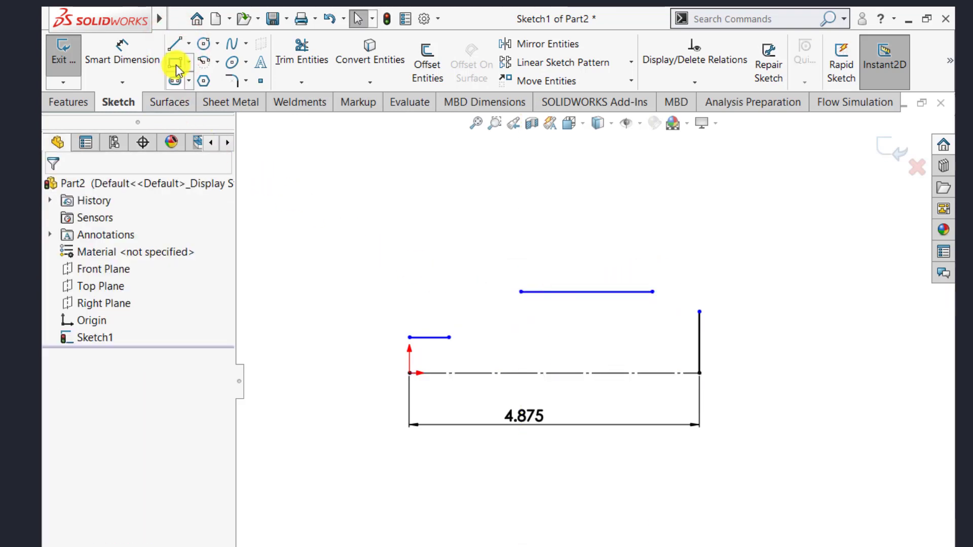
Step: Draw two three-point arcs linking the short line to the upper line's left end
click(204, 62)
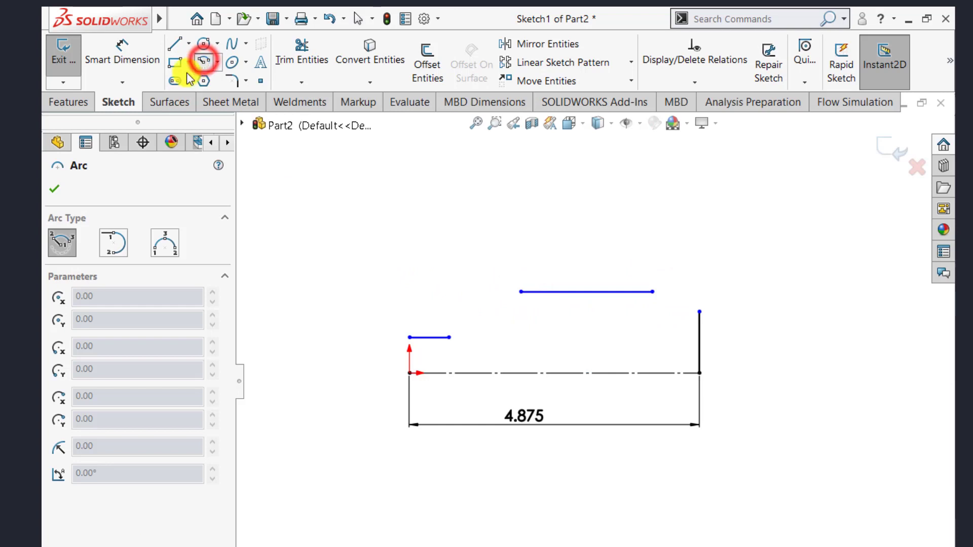
click(171, 247)
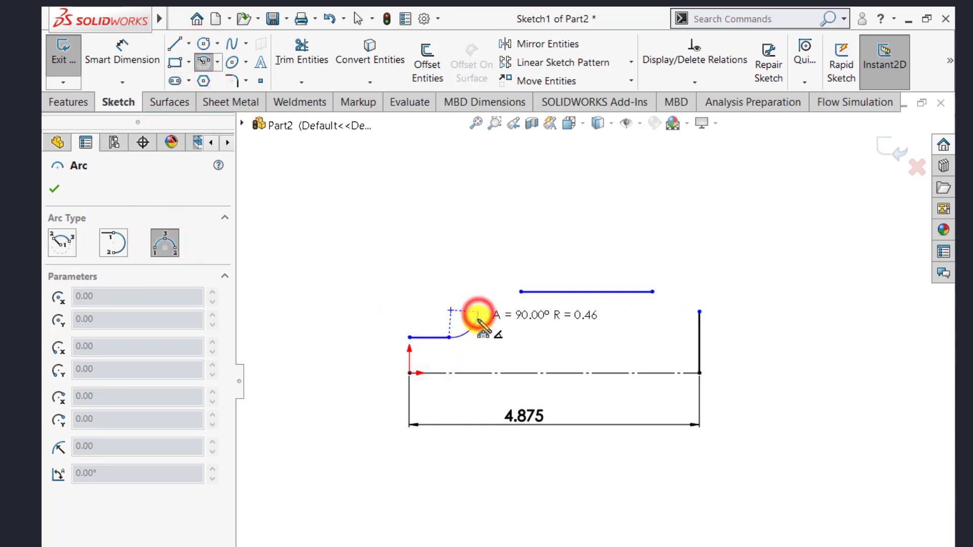
scroll(477, 315, down, 3)
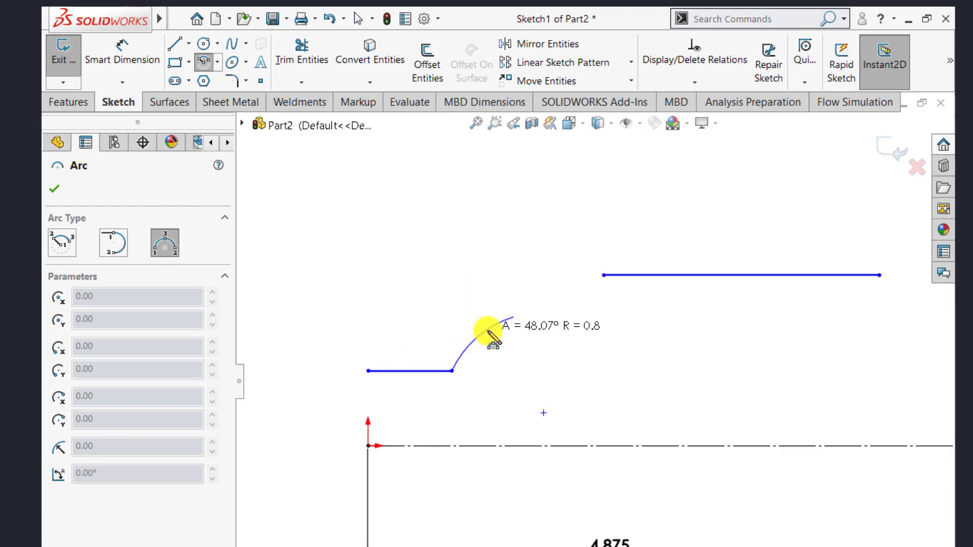
click(488, 331)
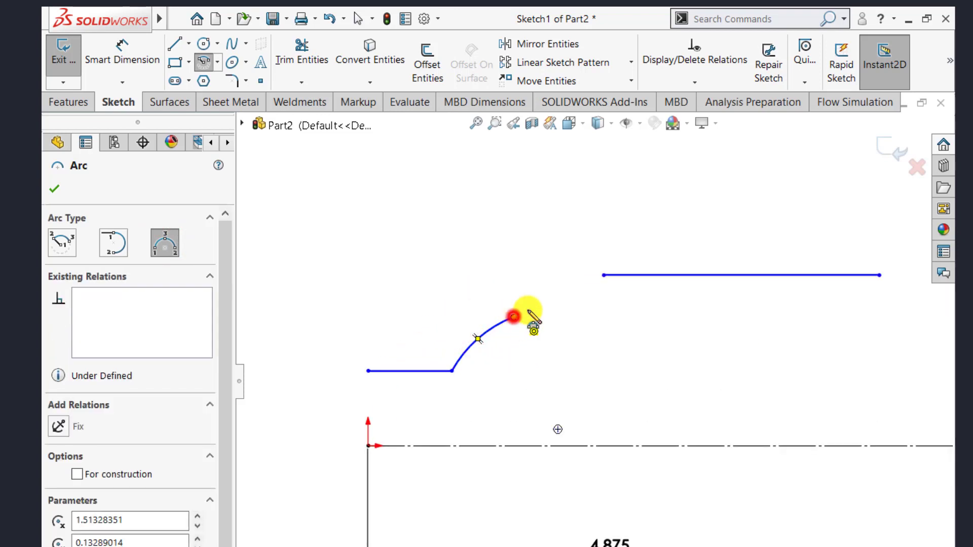
click(513, 316)
click(603, 275)
scroll(583, 287, down, 2)
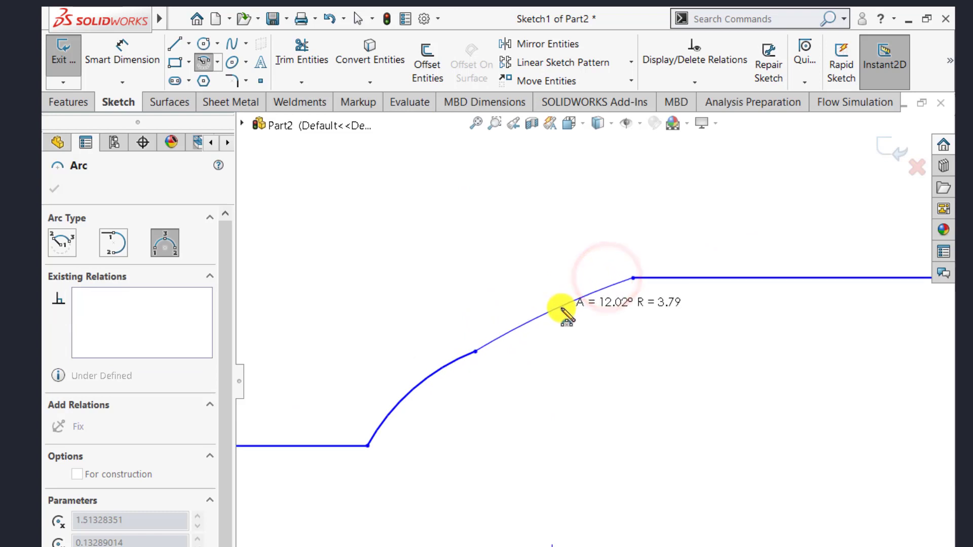
click(561, 312)
scroll(596, 324, up, 3)
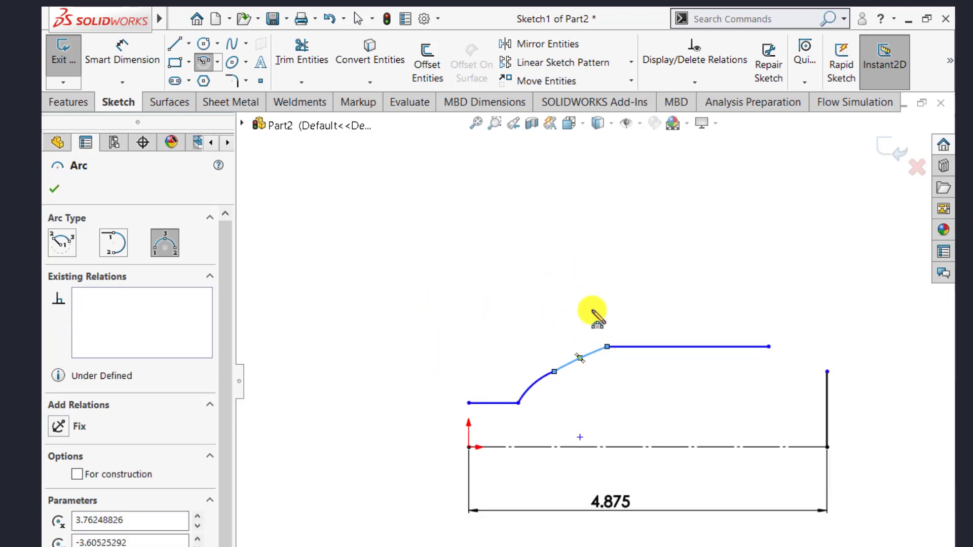
Step: Draw a closing arc from the upper line's right end to the vertical line's top
click(769, 347)
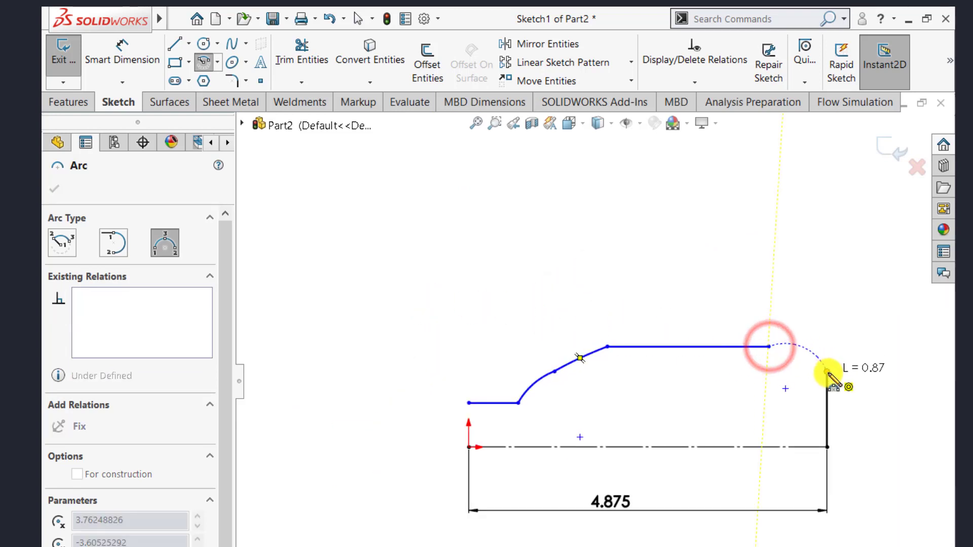
click(827, 372)
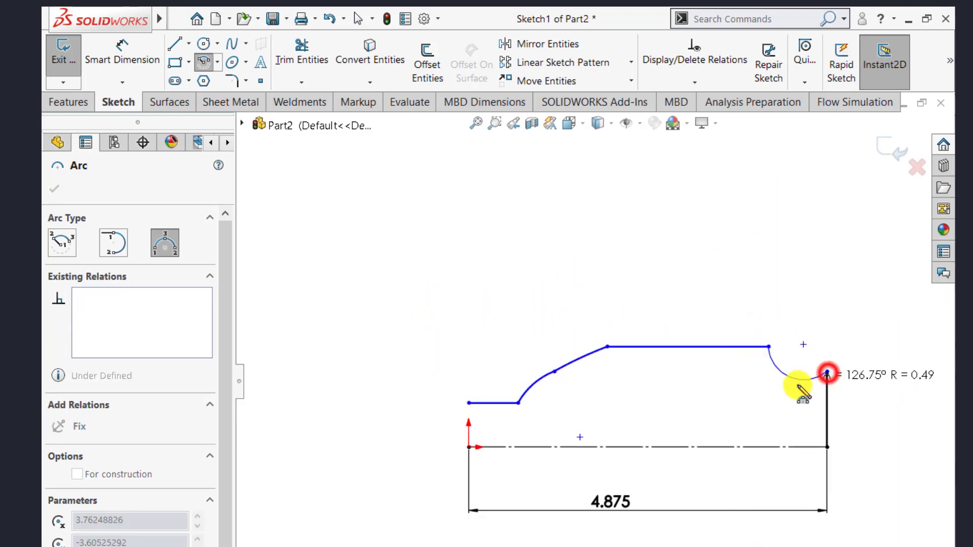
click(810, 361)
key(Escape)
scroll(663, 385, up, 1)
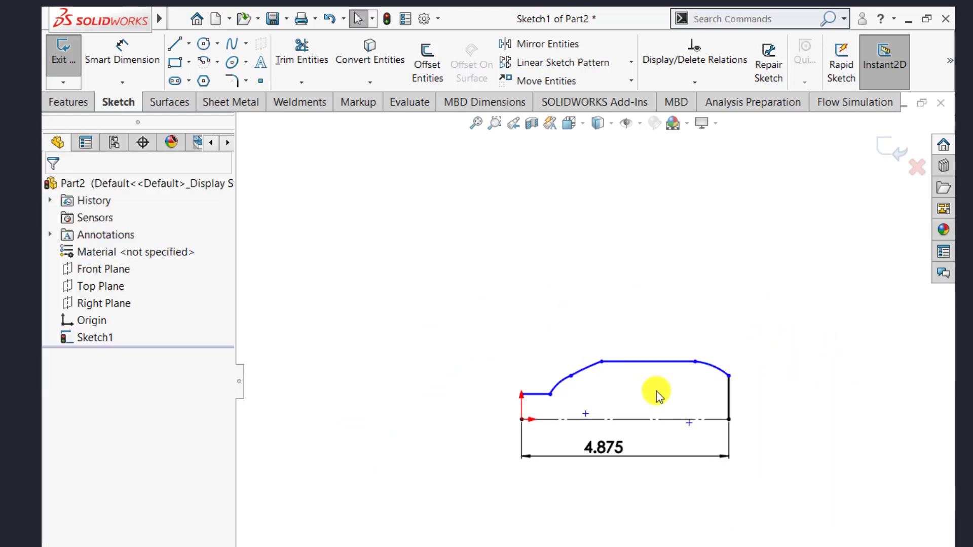
scroll(668, 406, up, 1)
scroll(669, 406, down, 1)
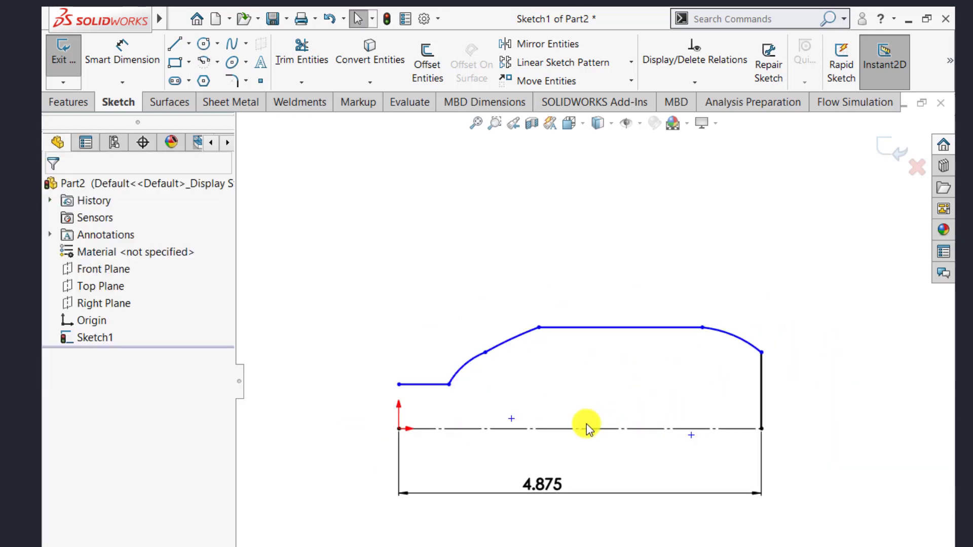
click(459, 373)
Step: Make the two shoulder arcs equal and align the neck's left endpoint vertically with the origin
ctrl+click(502, 346)
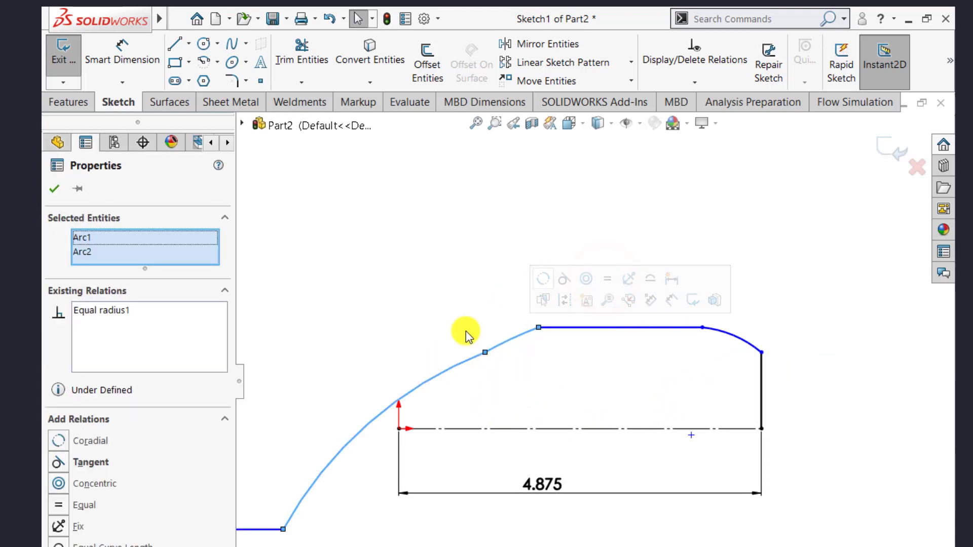
click(423, 310)
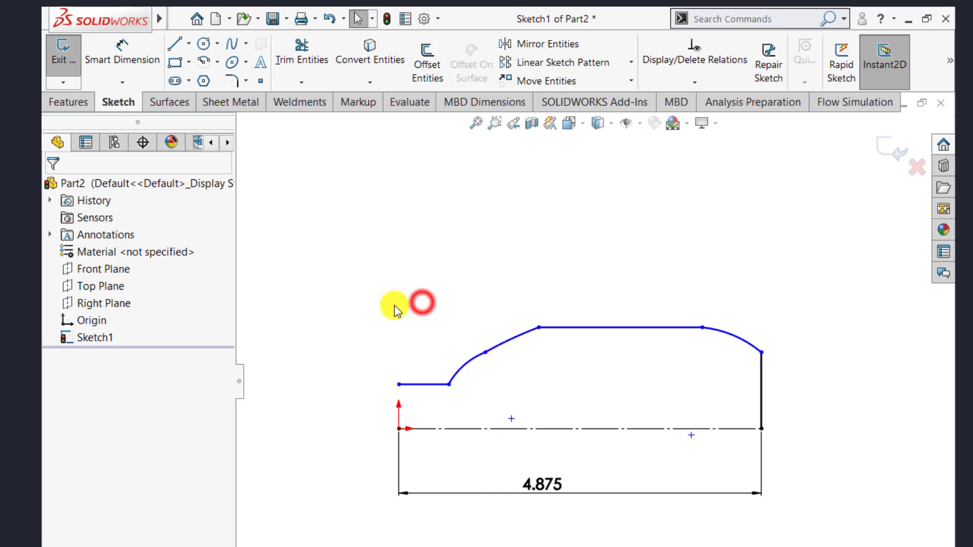
click(398, 384)
ctrl+click(399, 428)
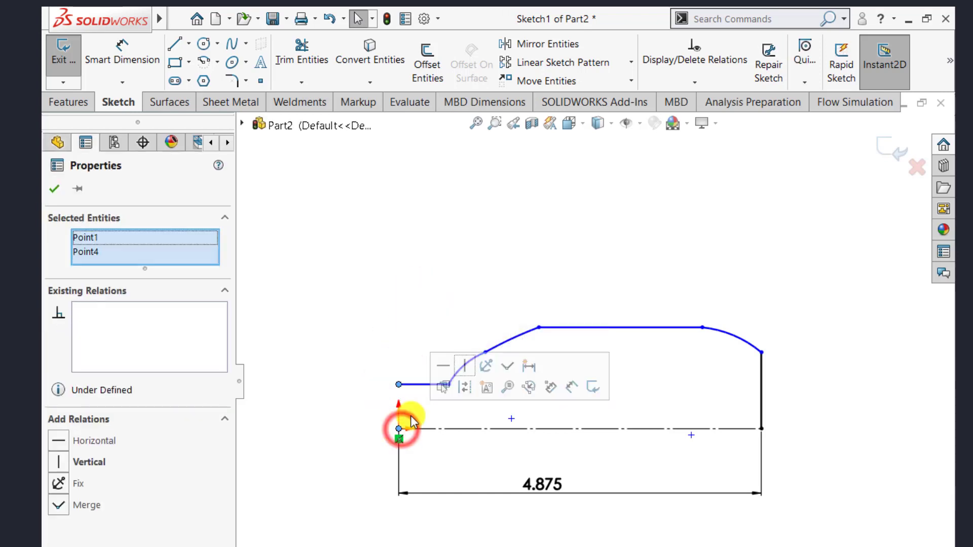
click(464, 365)
click(54, 189)
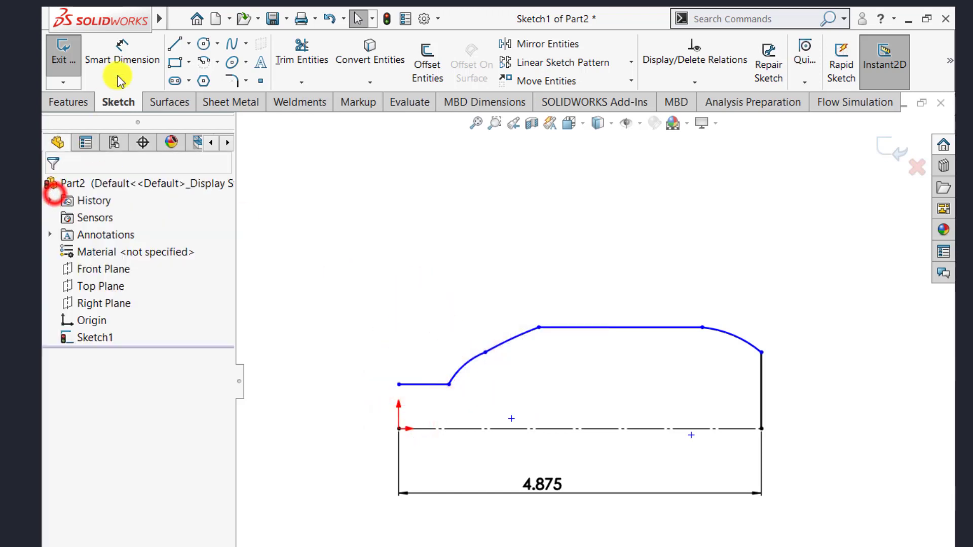
Step: Dimension the neck line's height above the centerline to 1.225
click(121, 53)
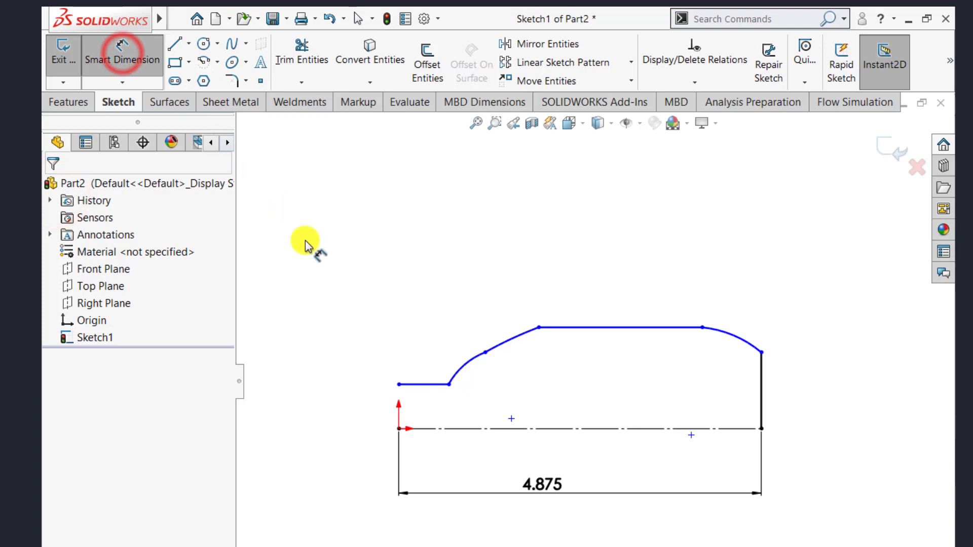
click(416, 385)
click(424, 428)
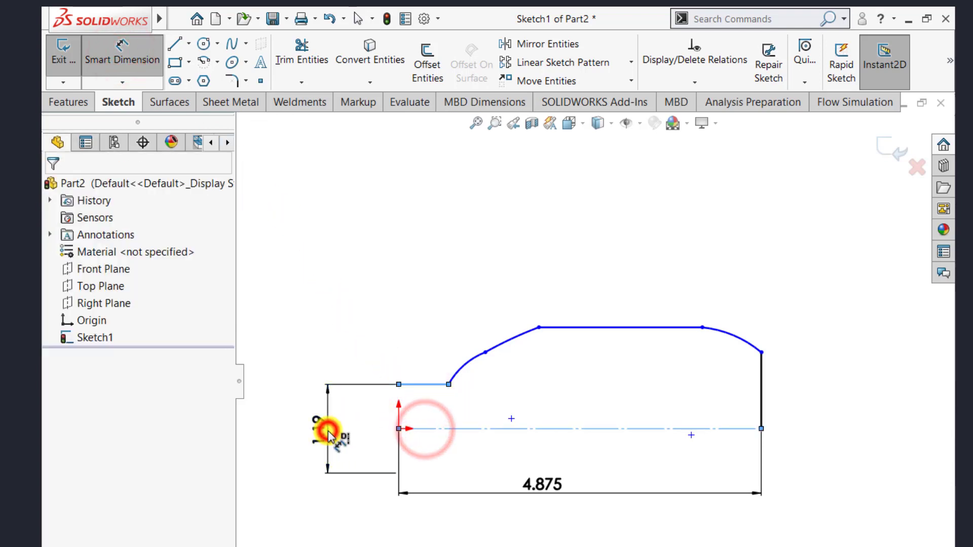
click(328, 434)
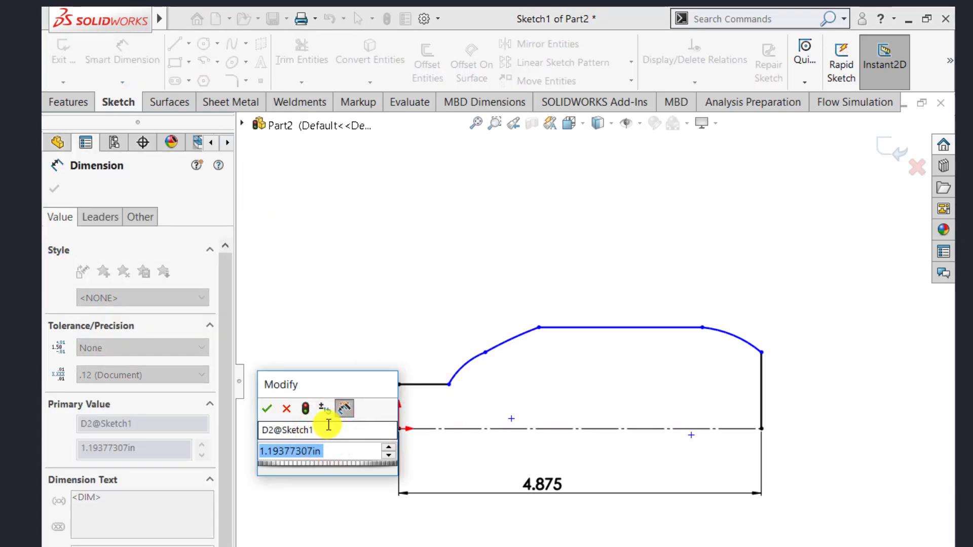
text(1.2)
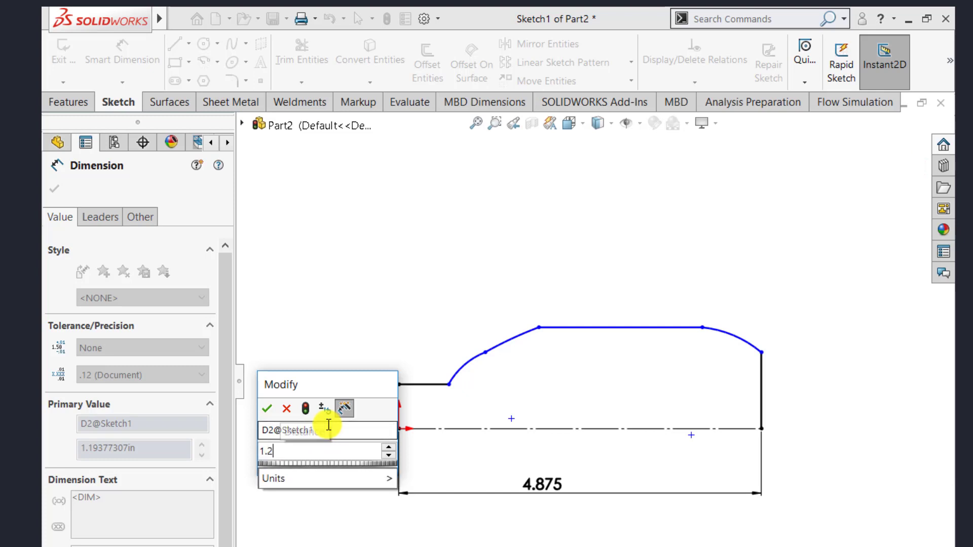
text(25)
key(Return)
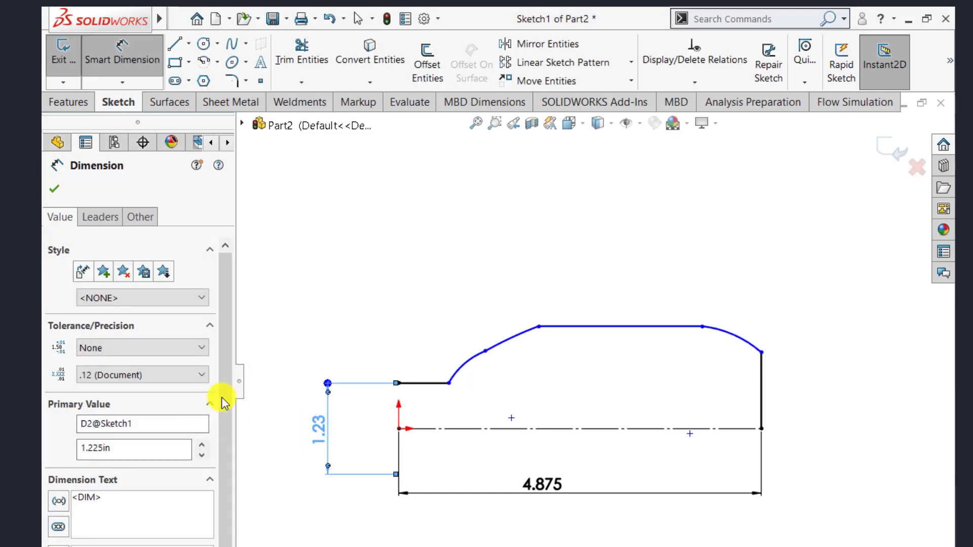
Step: Set the right end line height to 0.50 and the body diameter to 1.75
click(760, 399)
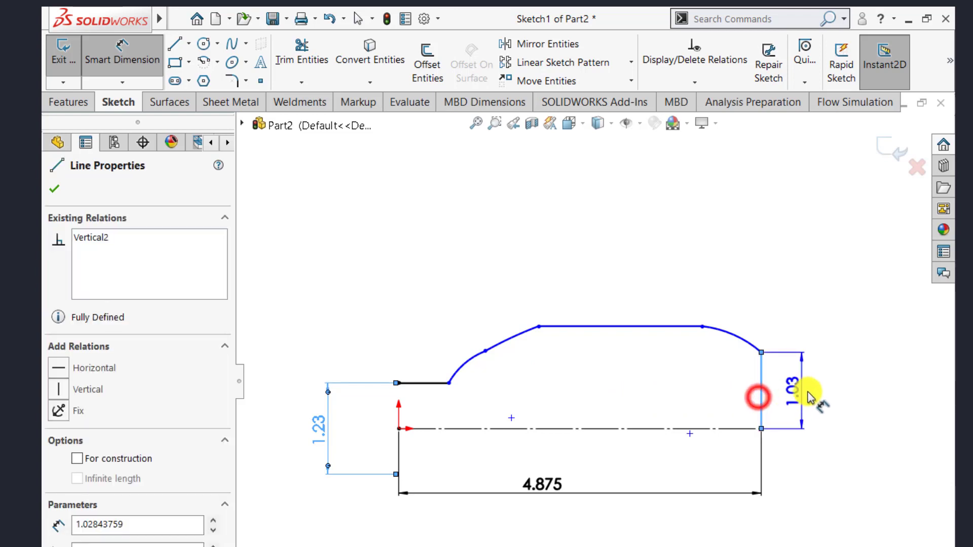
click(809, 395)
text(5)
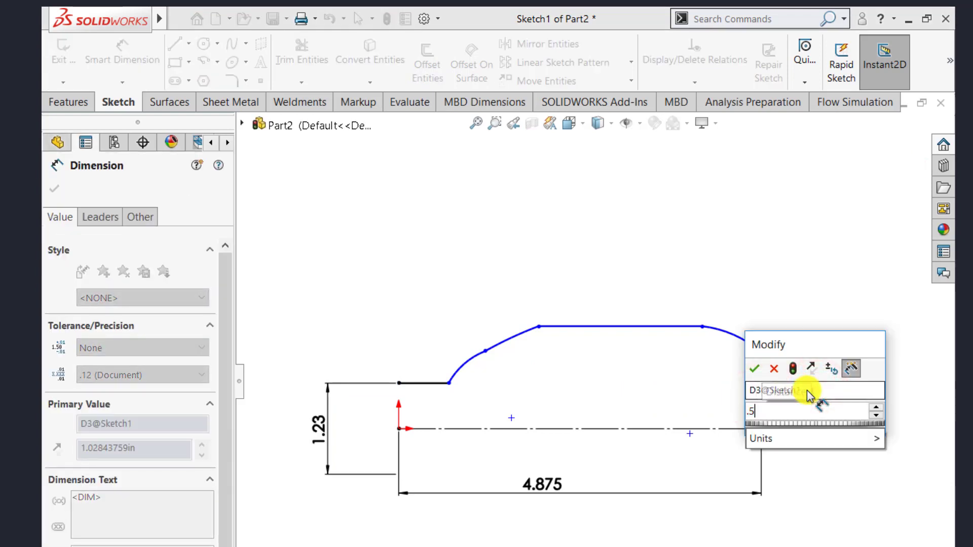
key(Return)
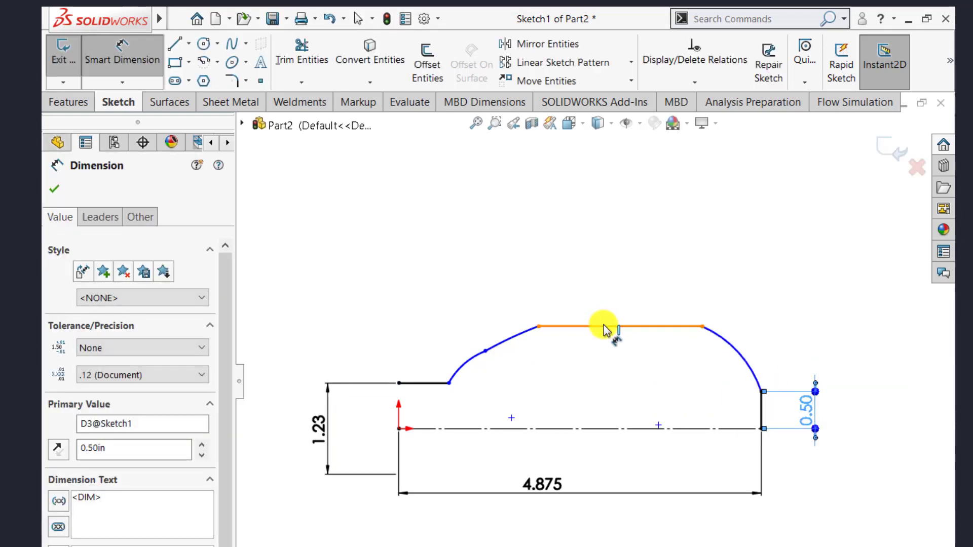
click(604, 326)
click(605, 426)
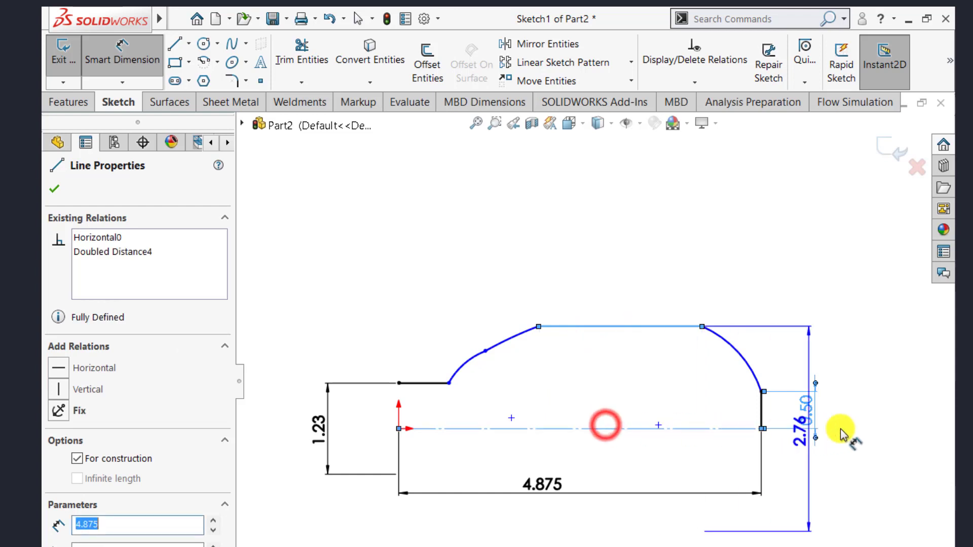
click(858, 462)
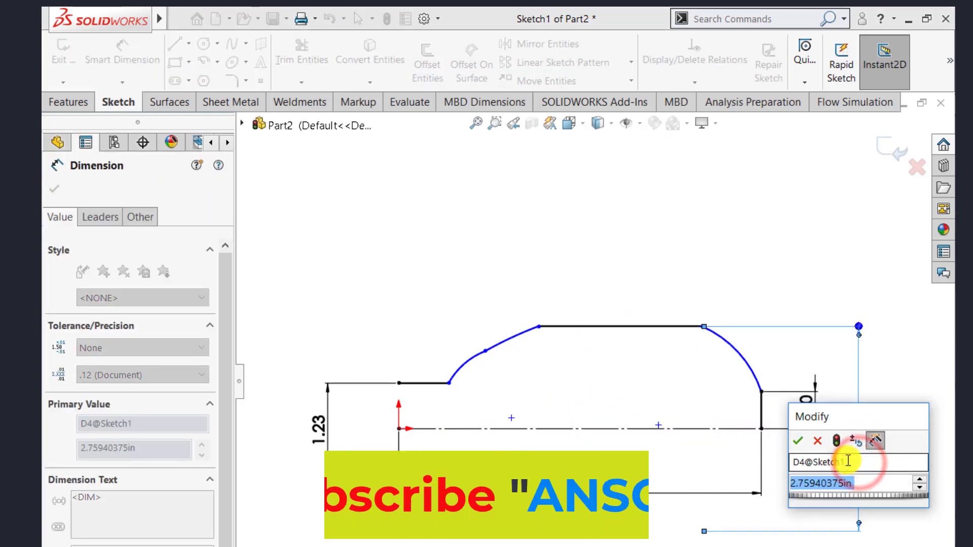
text(1.75)
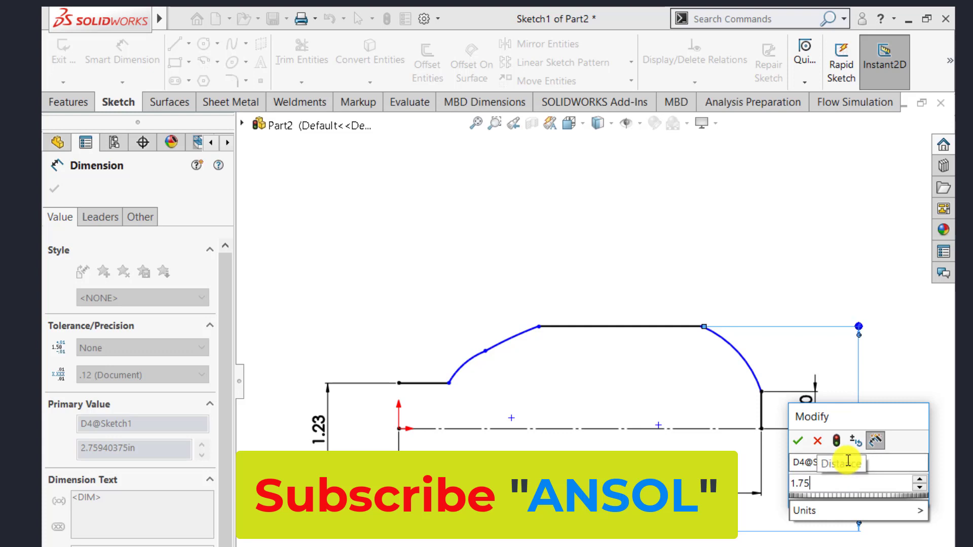
key(Return)
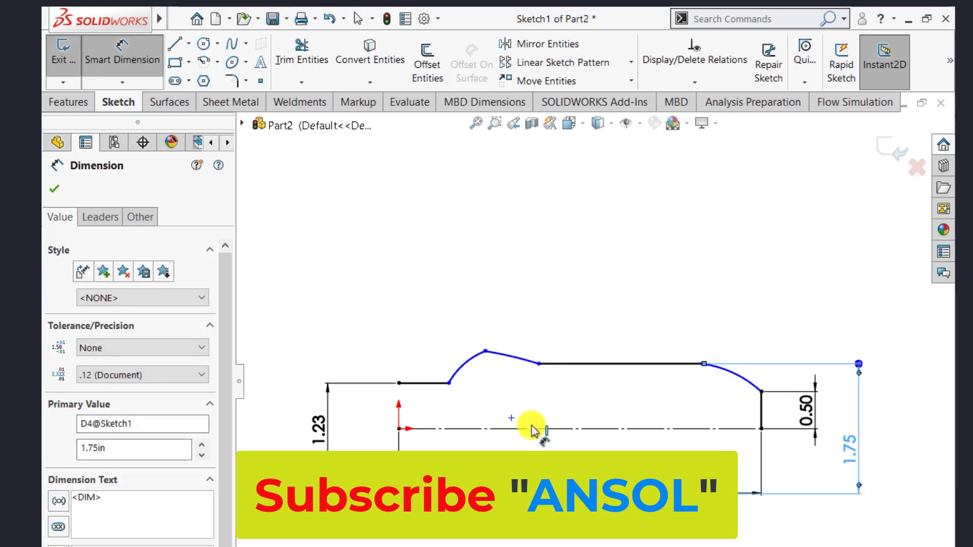
click(51, 192)
scroll(504, 410, down, 3)
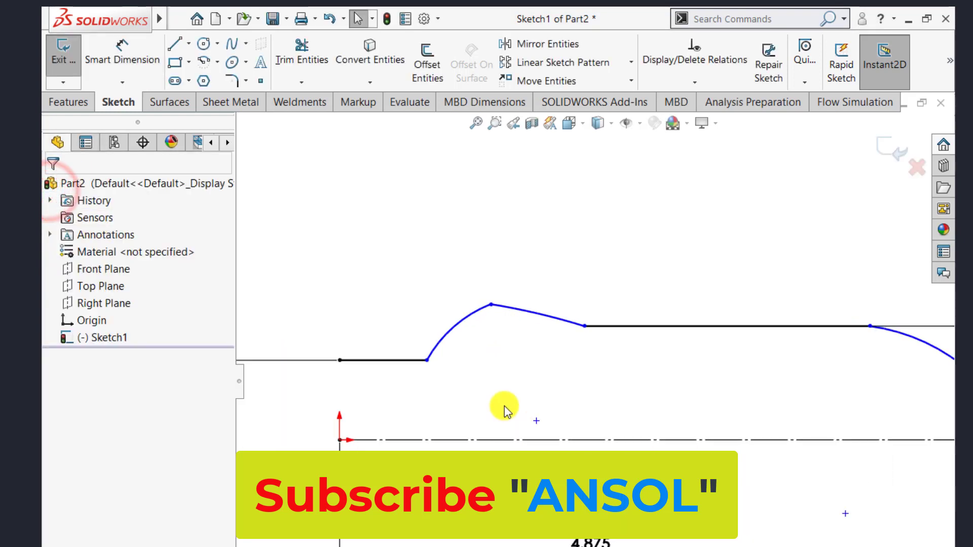
scroll(499, 397, up, 2)
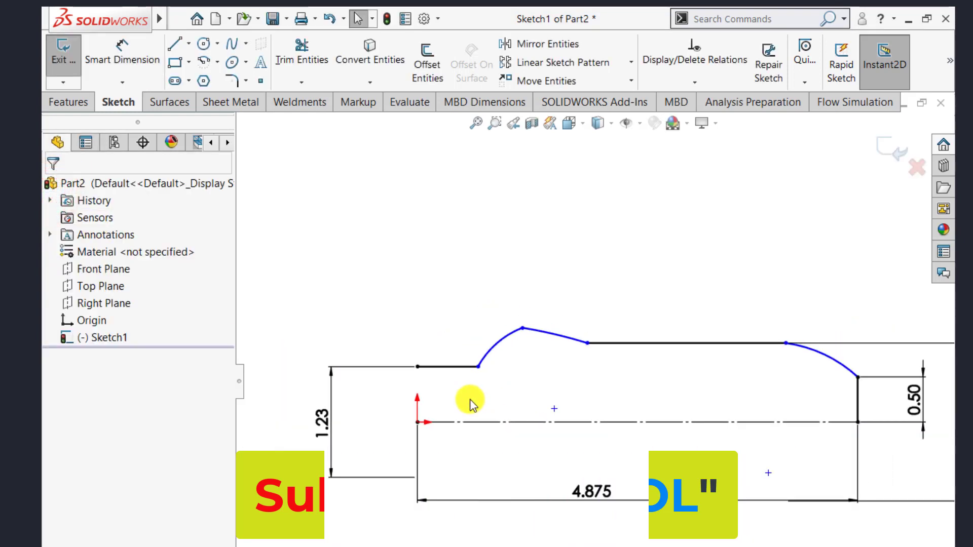
Step: Dimension the short neck line's length to 0.50
click(123, 43)
click(446, 366)
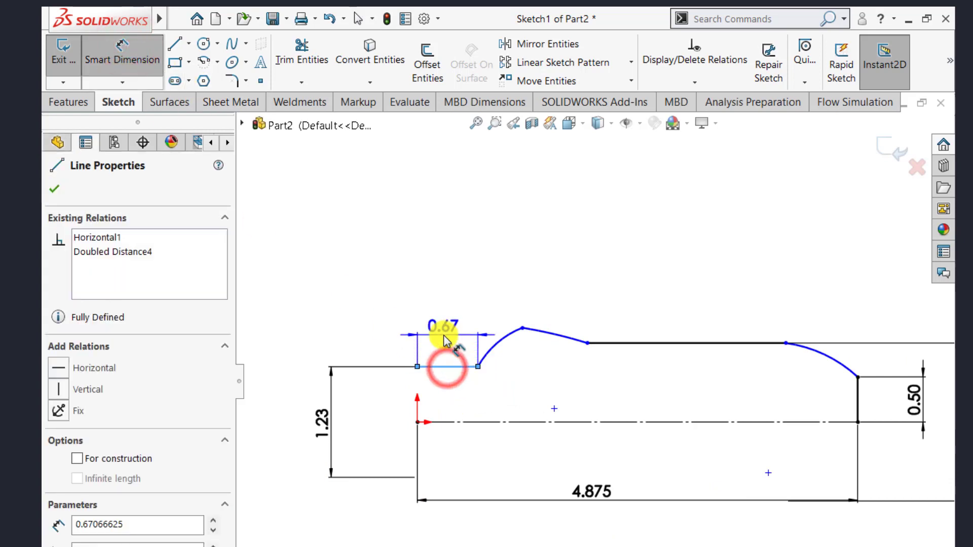
click(443, 336)
text(0.5)
key(Return)
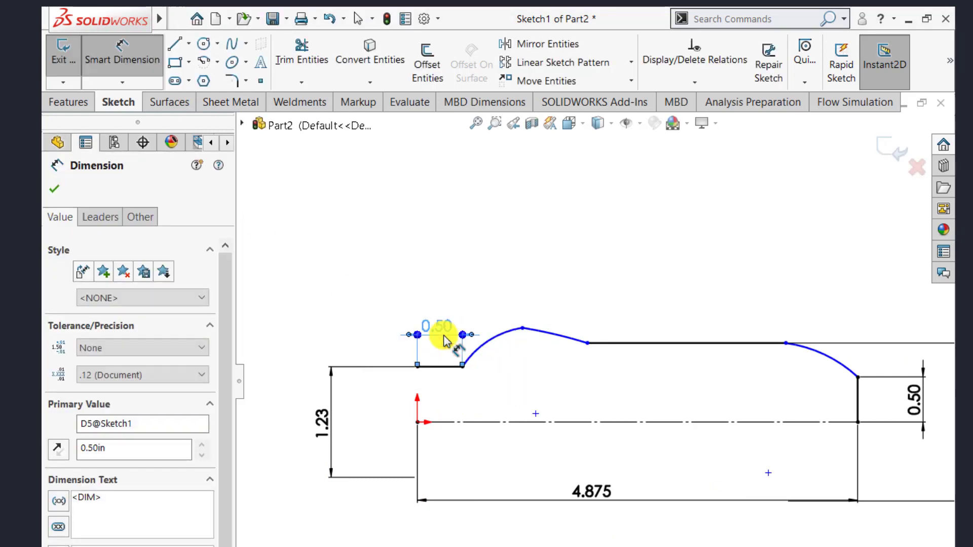
click(54, 189)
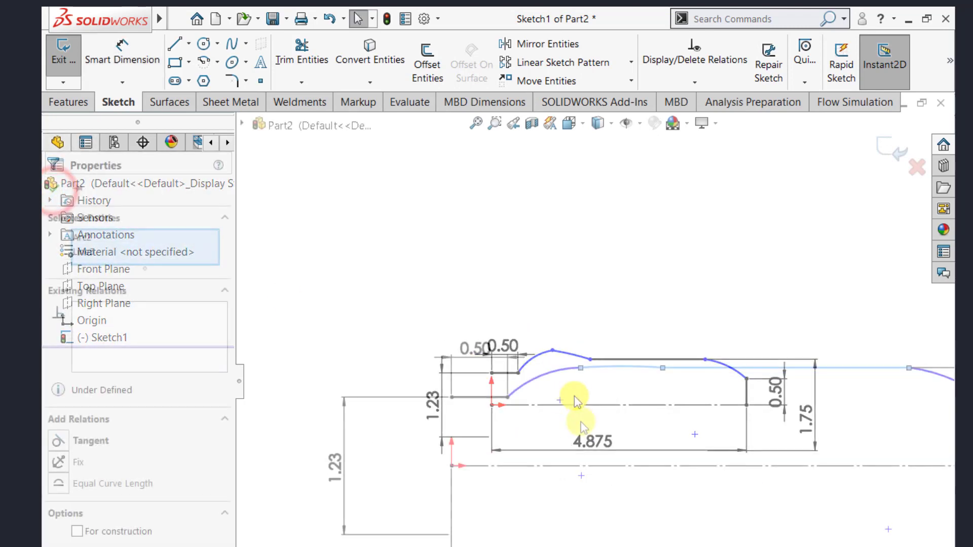
Step: Delete both existing shoulder arcs
scroll(571, 402, down, 2)
click(579, 421)
scroll(578, 405, down, 2)
click(482, 369)
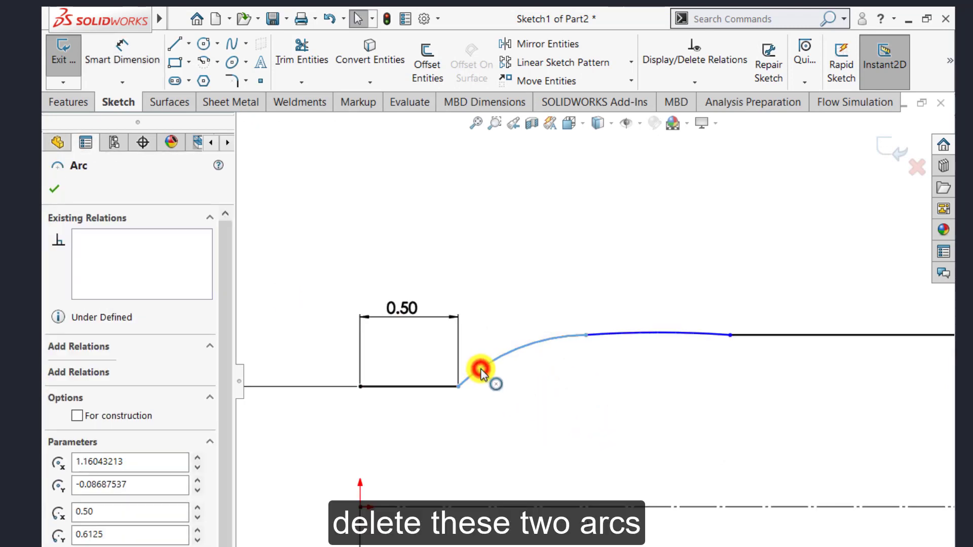
key(Delete)
click(624, 337)
key(Delete)
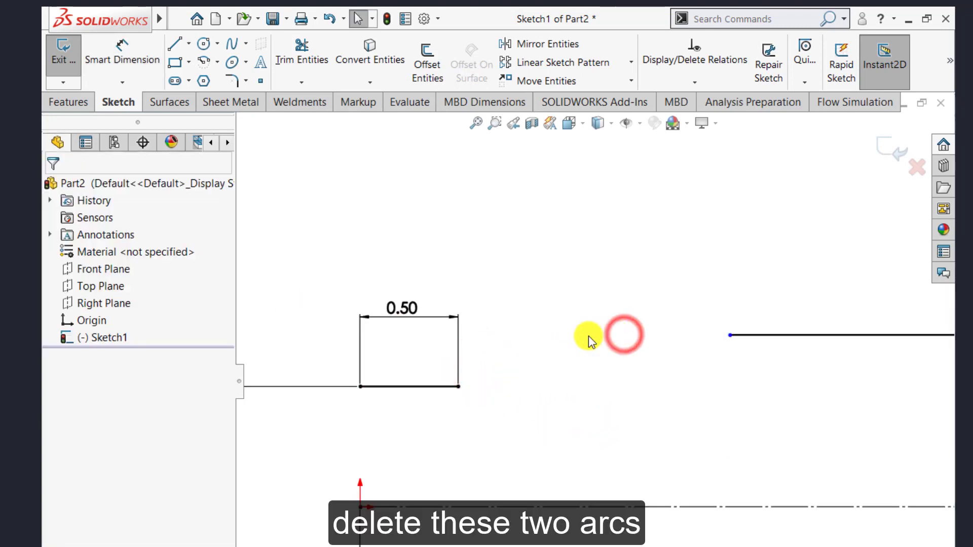
Step: Draw two three-point arcs from the neck line's right end up to the top body line
click(204, 61)
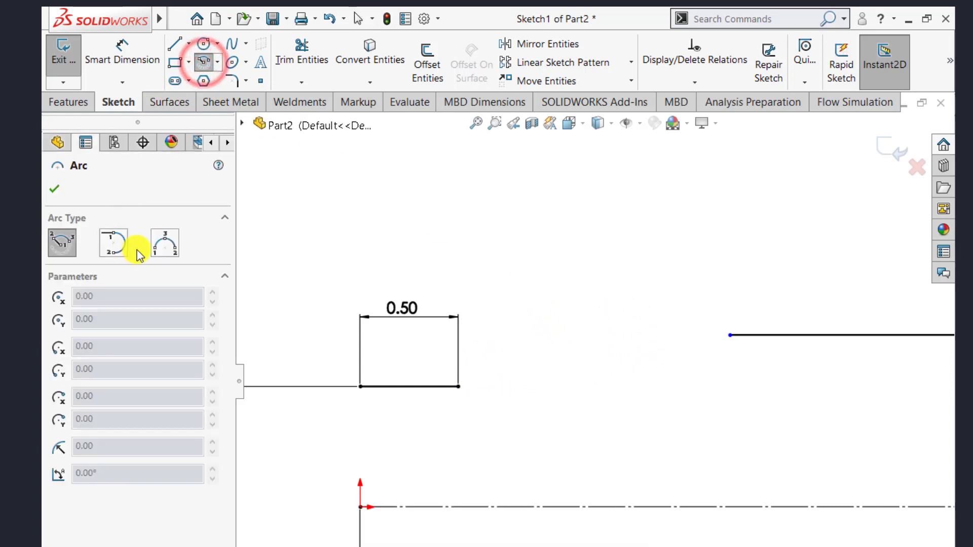
click(165, 242)
click(457, 388)
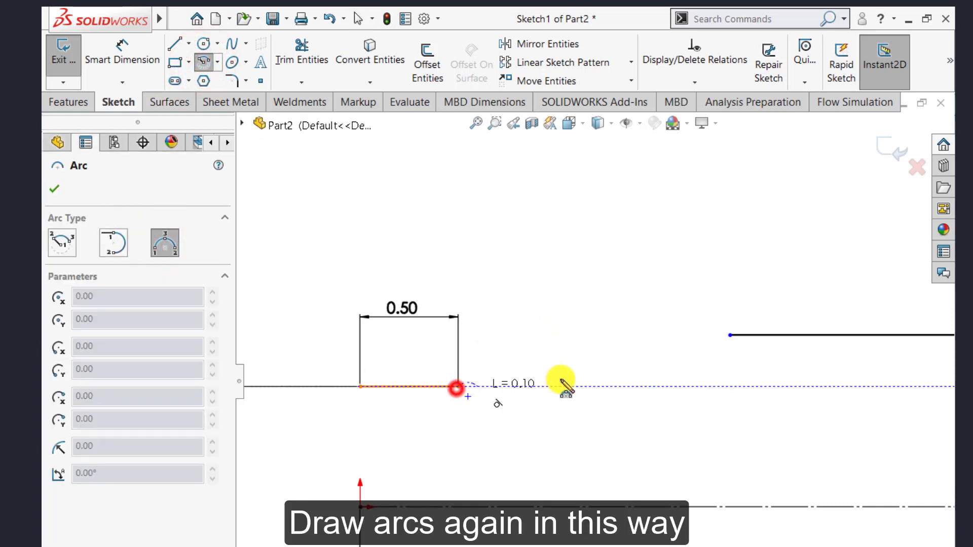
click(590, 361)
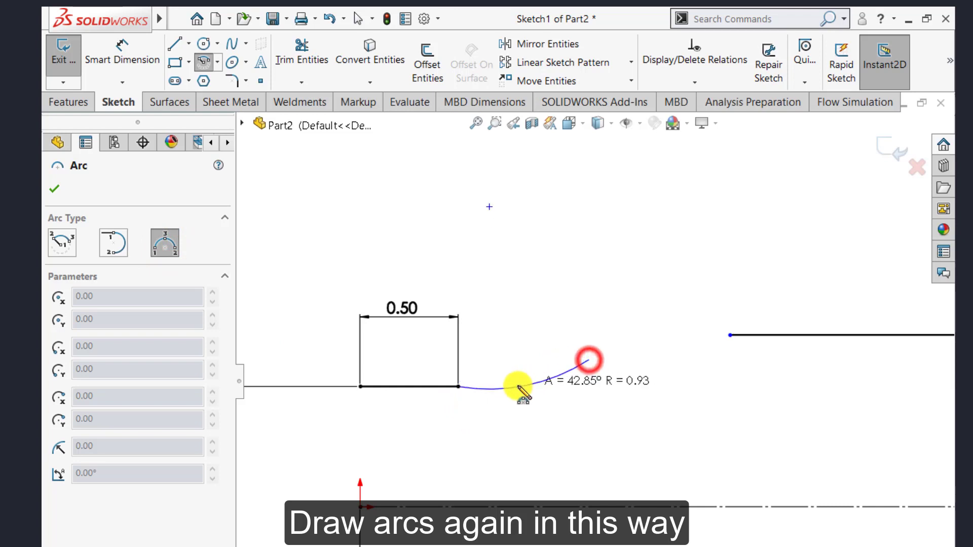
scroll(514, 386, down, 1)
click(511, 381)
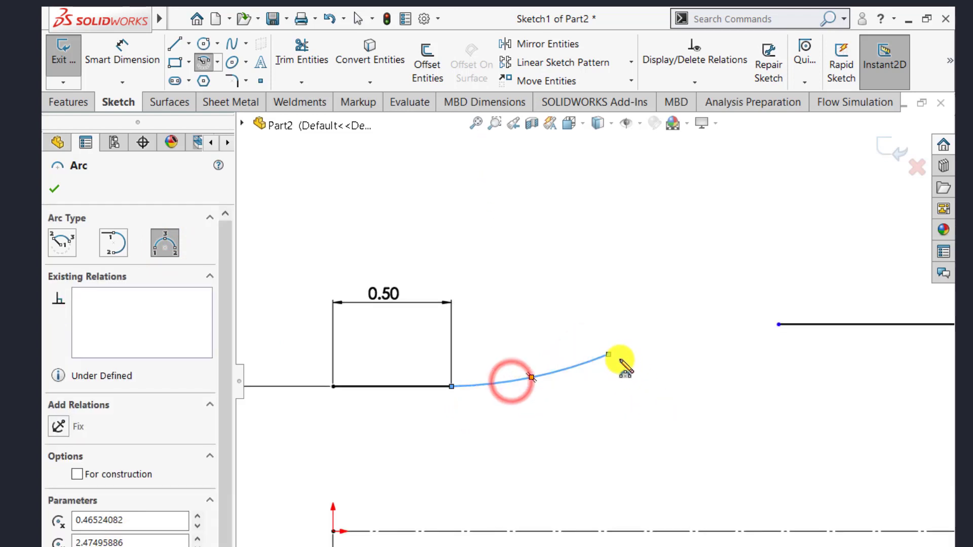
click(609, 355)
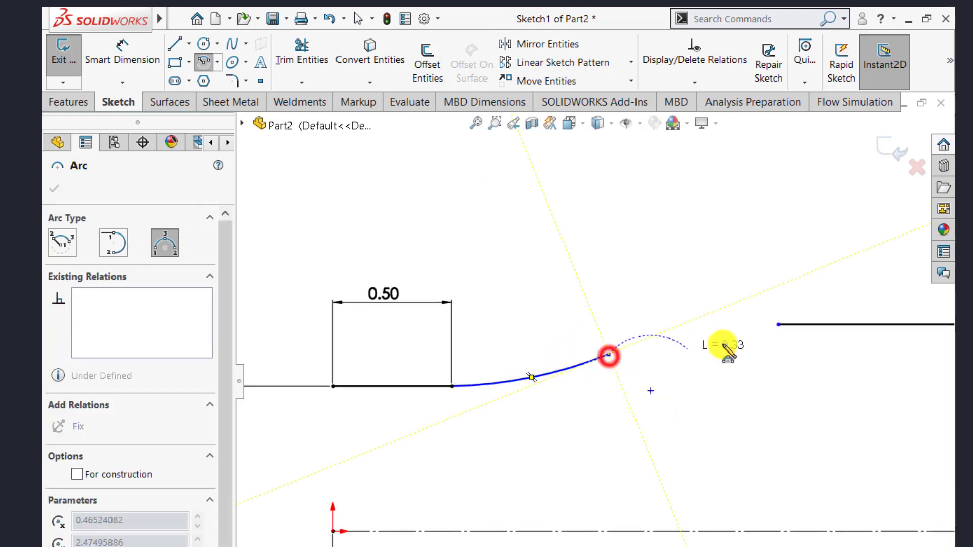
click(777, 324)
click(693, 331)
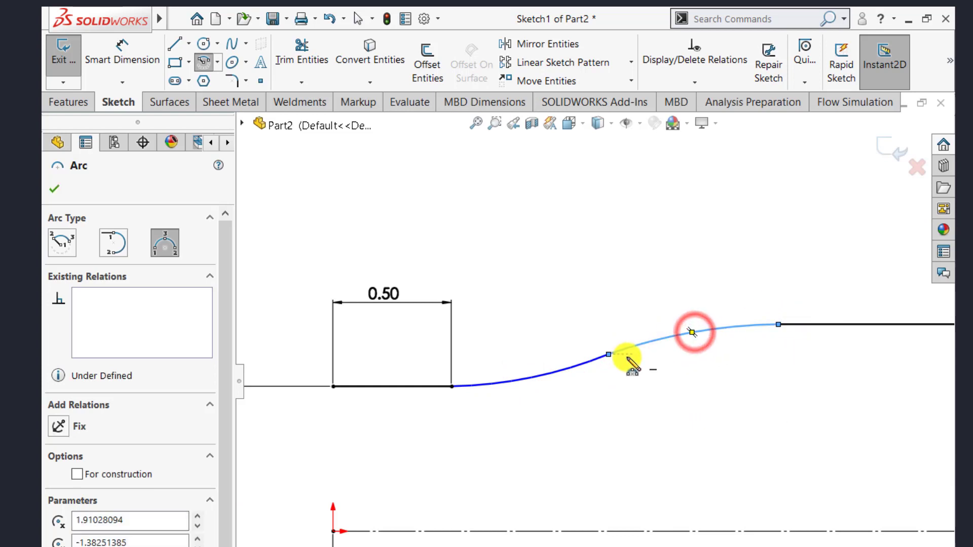
key(Escape)
key(Escape)
Step: Make the left S-curve arc tangent to the neck line
click(430, 387)
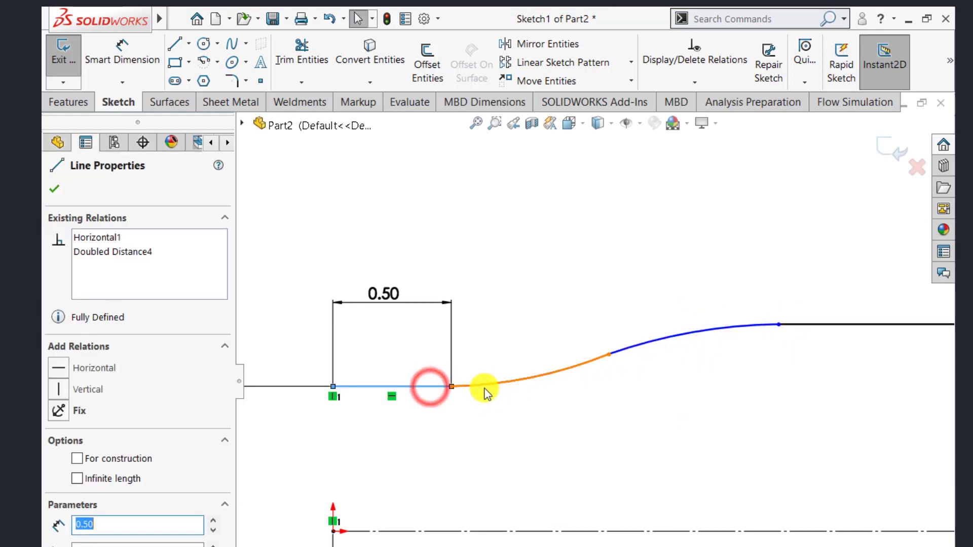
ctrl+click(482, 388)
click(527, 328)
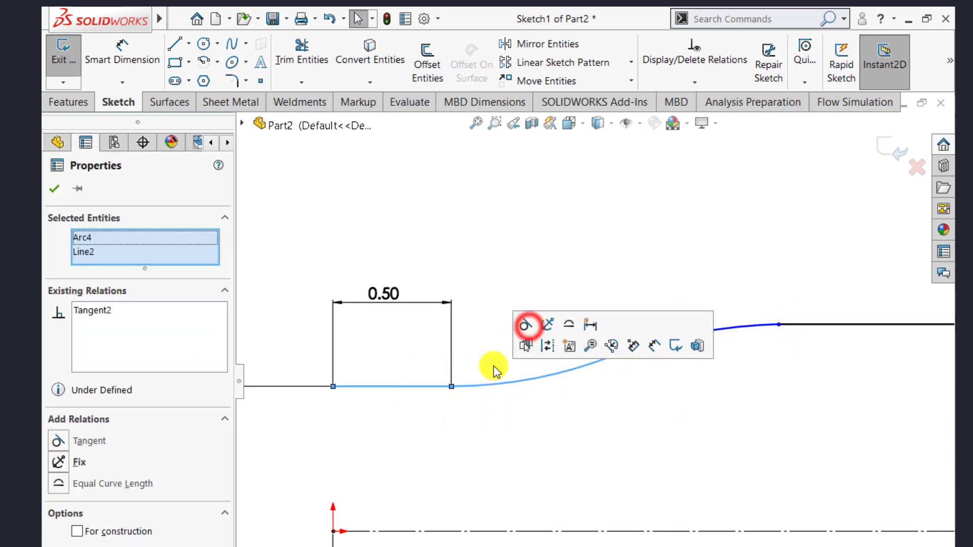
click(469, 456)
click(595, 365)
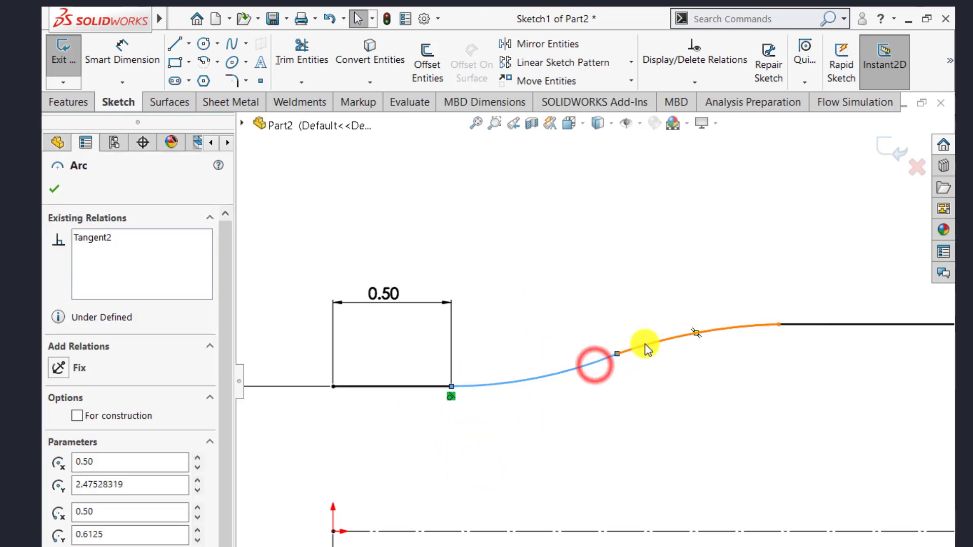
ctrl+click(646, 347)
ctrl+click(805, 326)
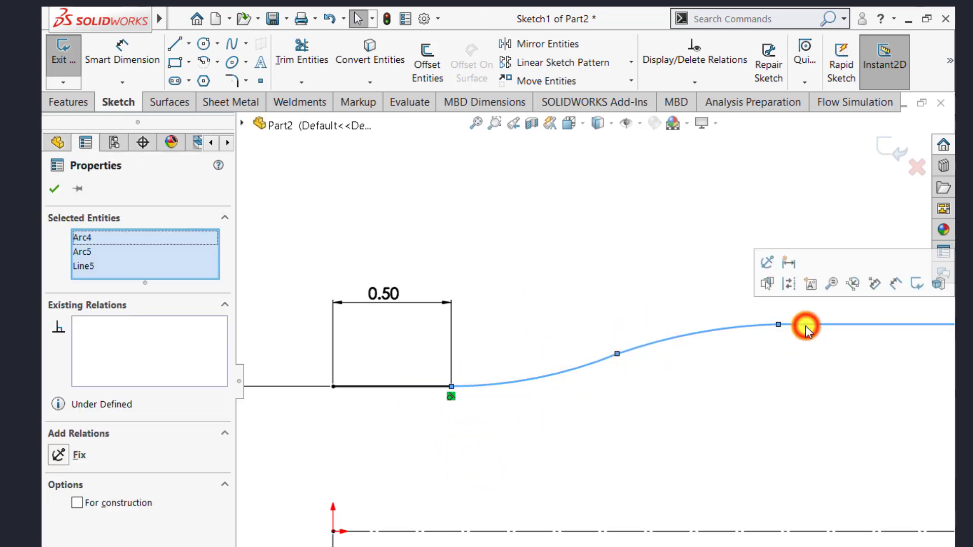
click(672, 432)
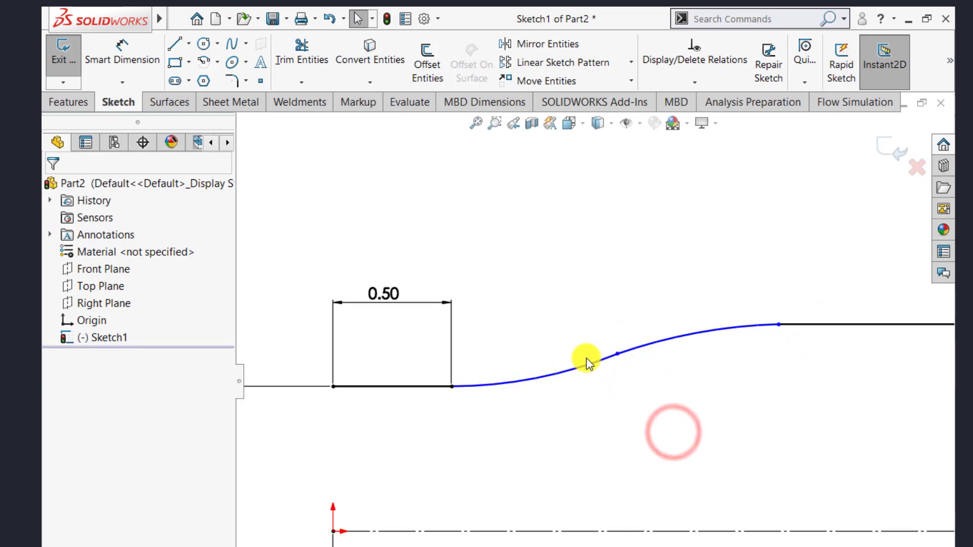
Step: Make the two arcs tangent to each other and the right arc tangent to the body line
click(588, 365)
ctrl+click(649, 345)
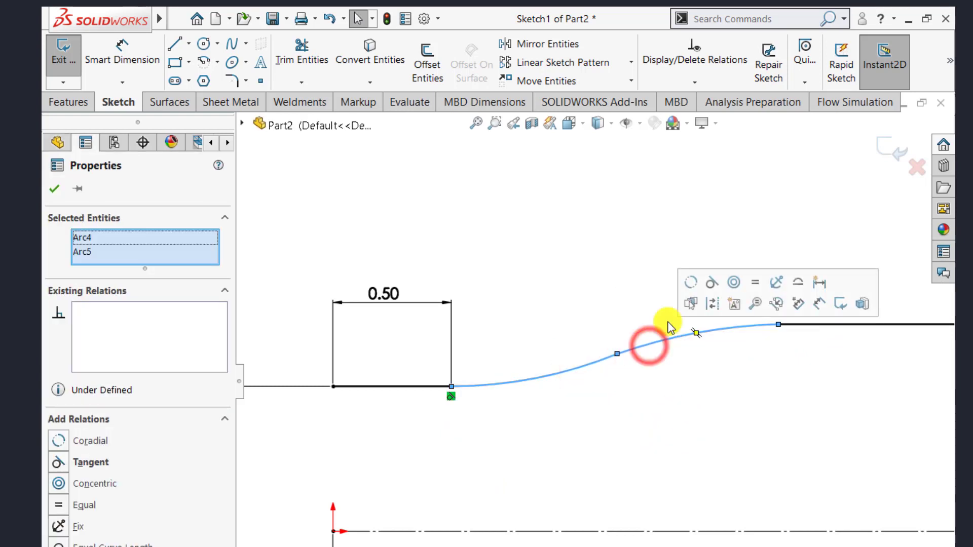
click(667, 413)
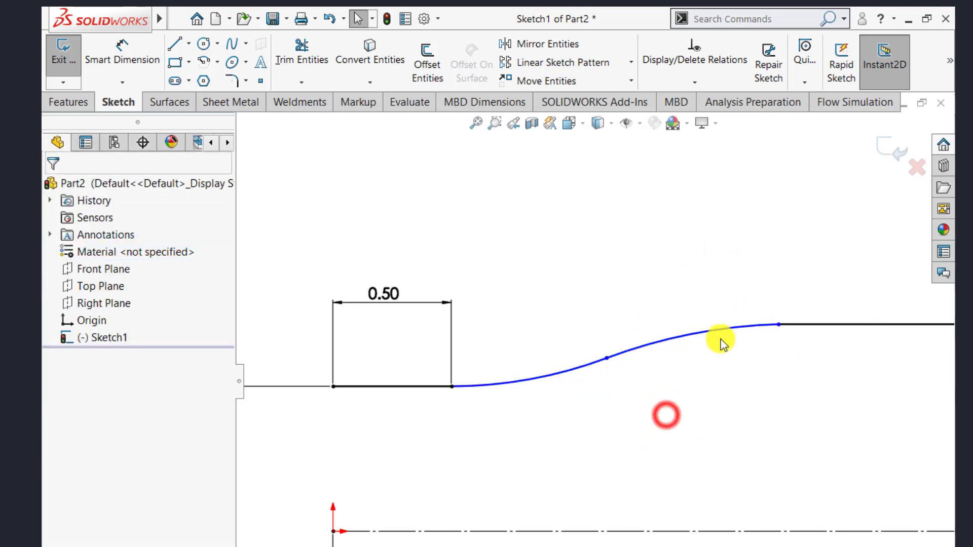
click(722, 329)
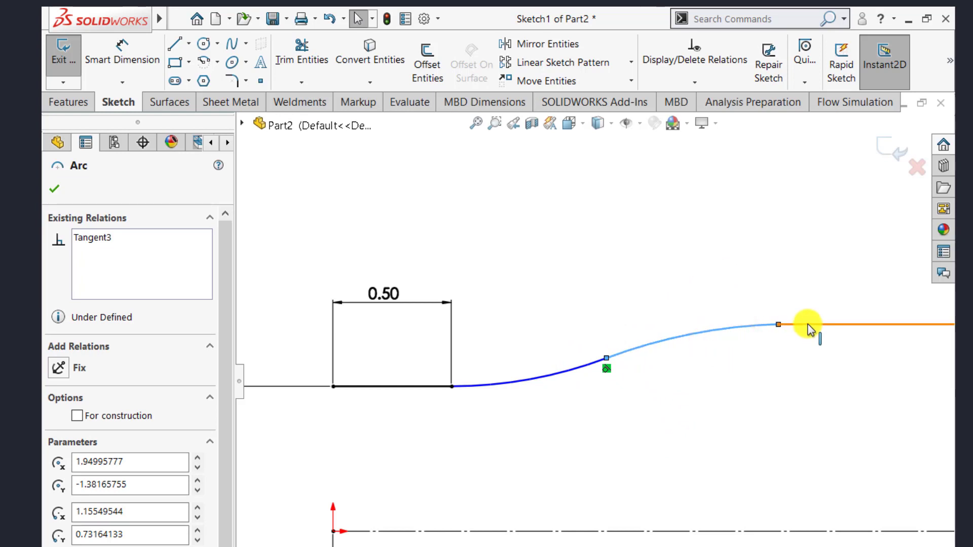
ctrl+click(808, 324)
click(770, 261)
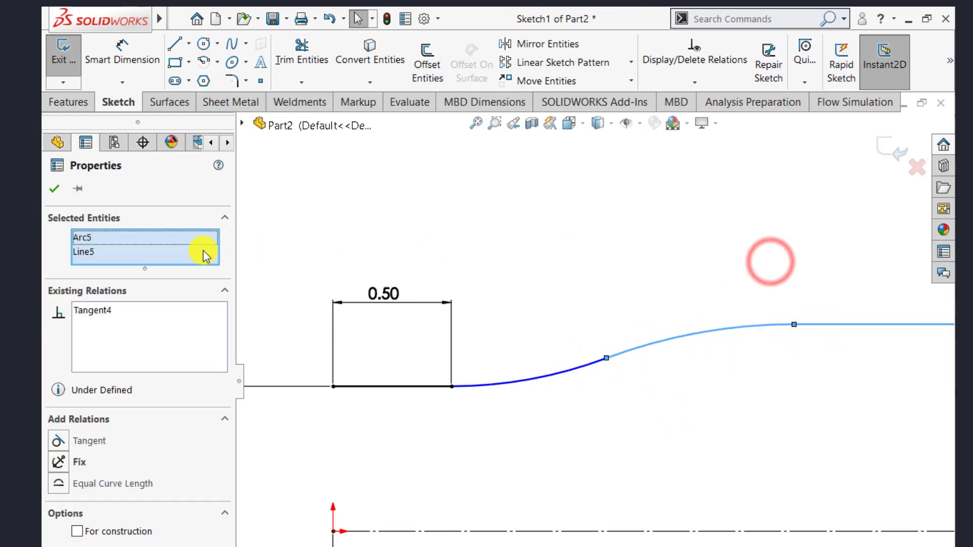
click(54, 190)
Step: Give the two S-curve arcs equal radii and accept the relations
click(509, 273)
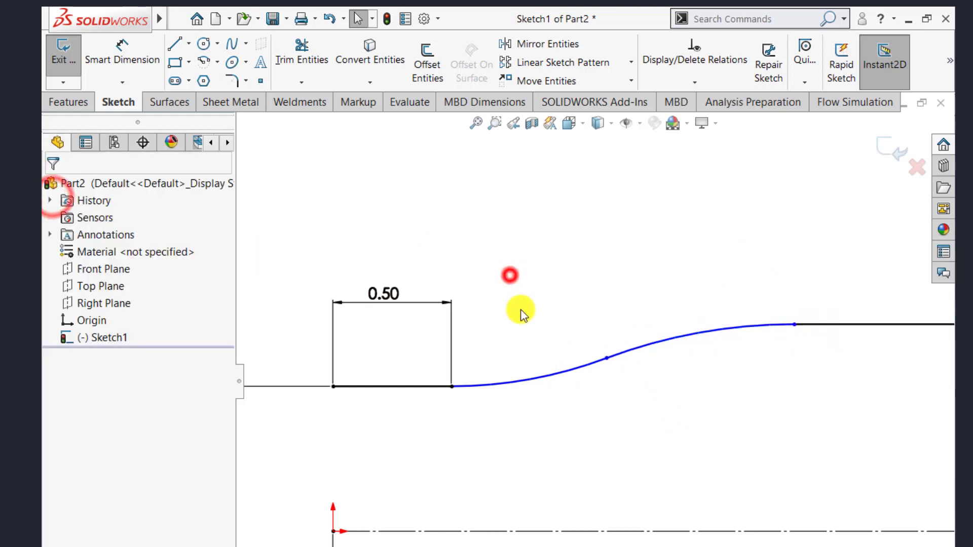
click(528, 381)
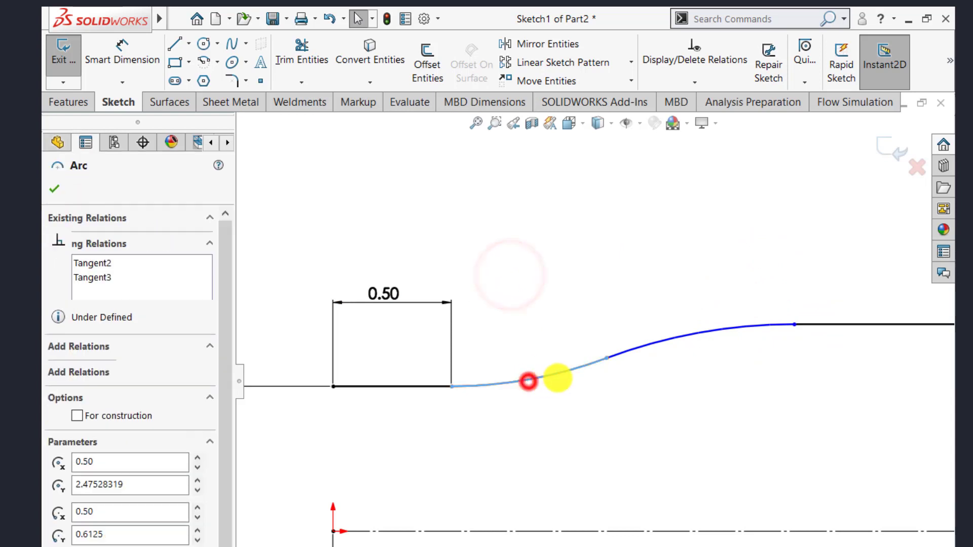
scroll(640, 365, up, 2)
scroll(608, 371, down, 3)
ctrl+click(600, 361)
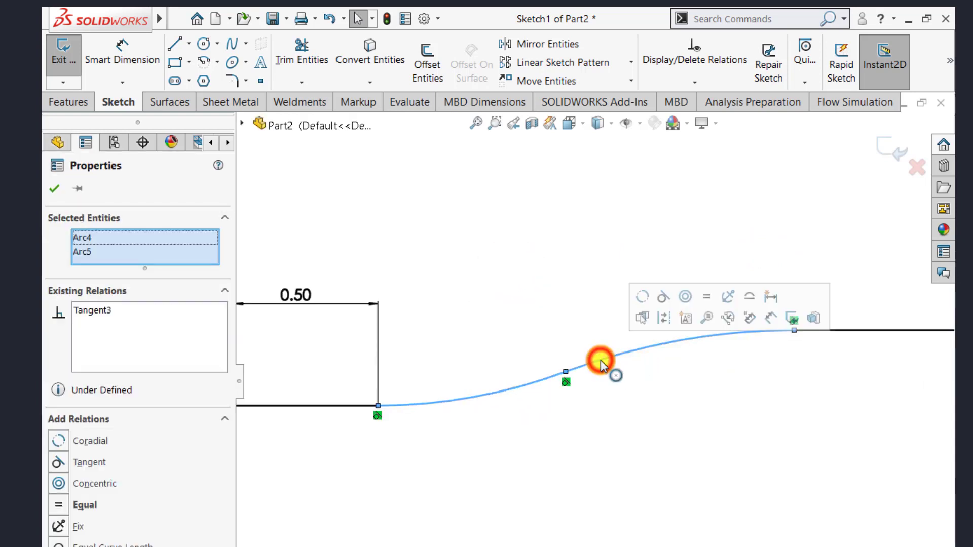
click(705, 295)
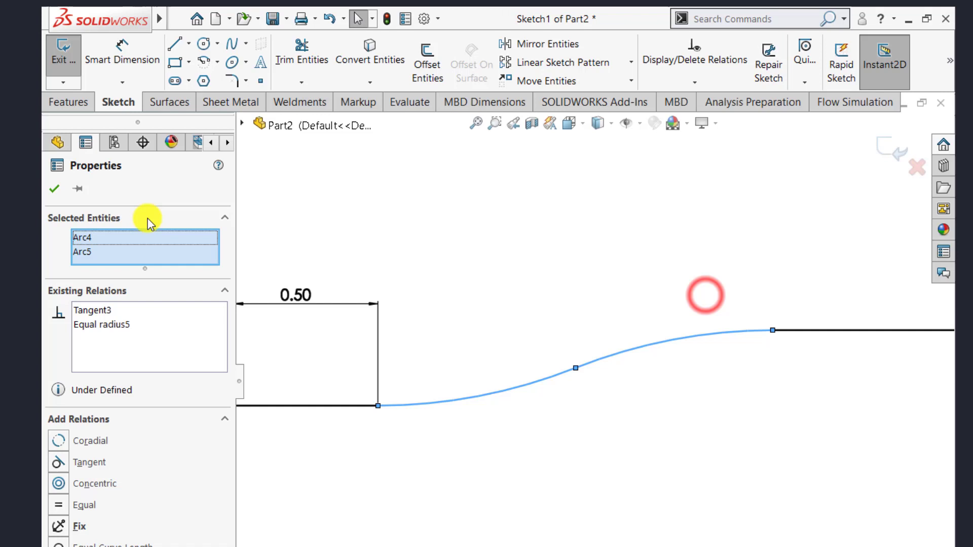
click(55, 188)
scroll(496, 341, up, 5)
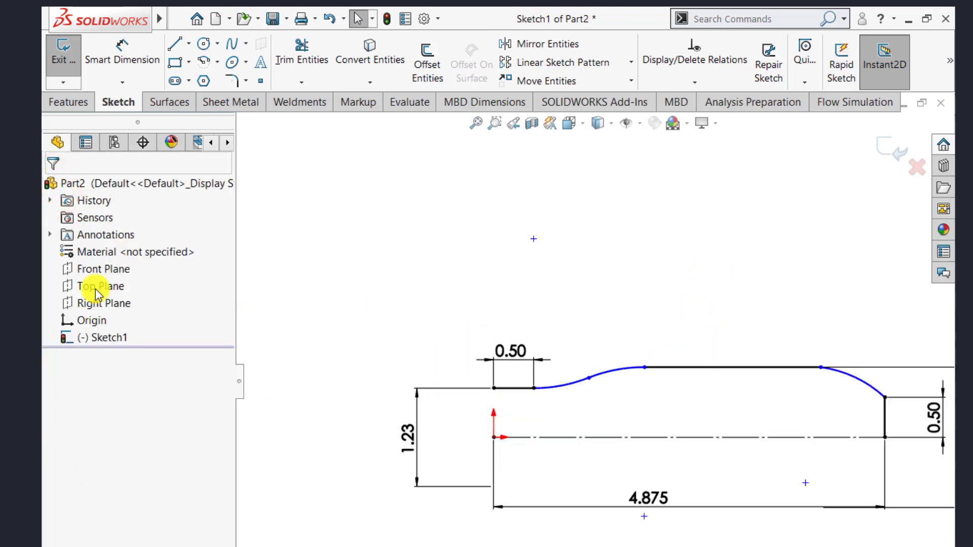
Step: Dimension the S-curve neck arc to a 1.00 in radius
click(121, 50)
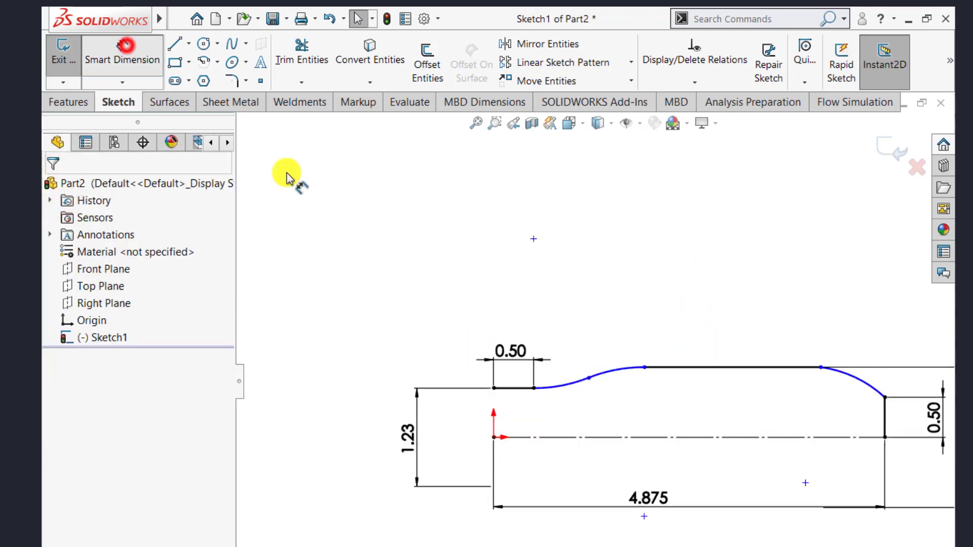
click(562, 387)
click(576, 401)
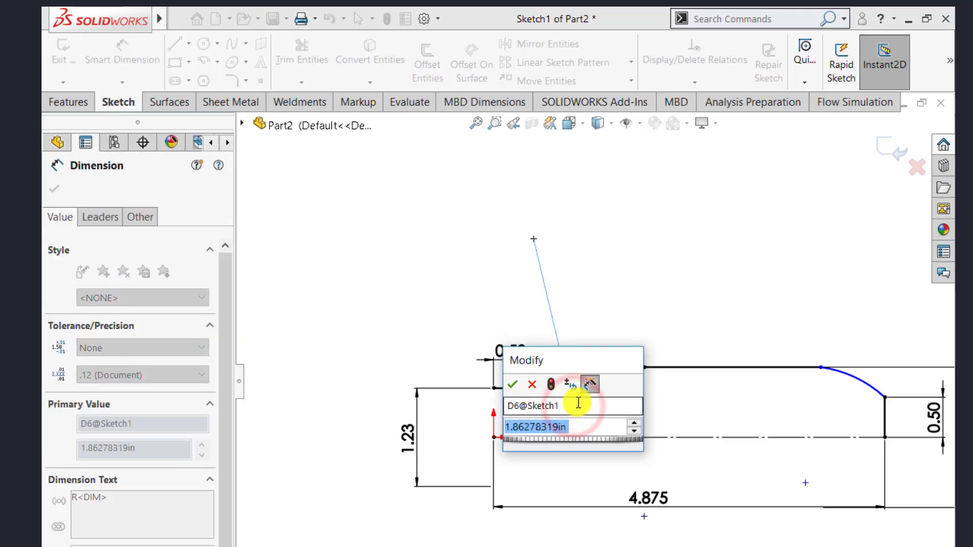
text(1)
key(Return)
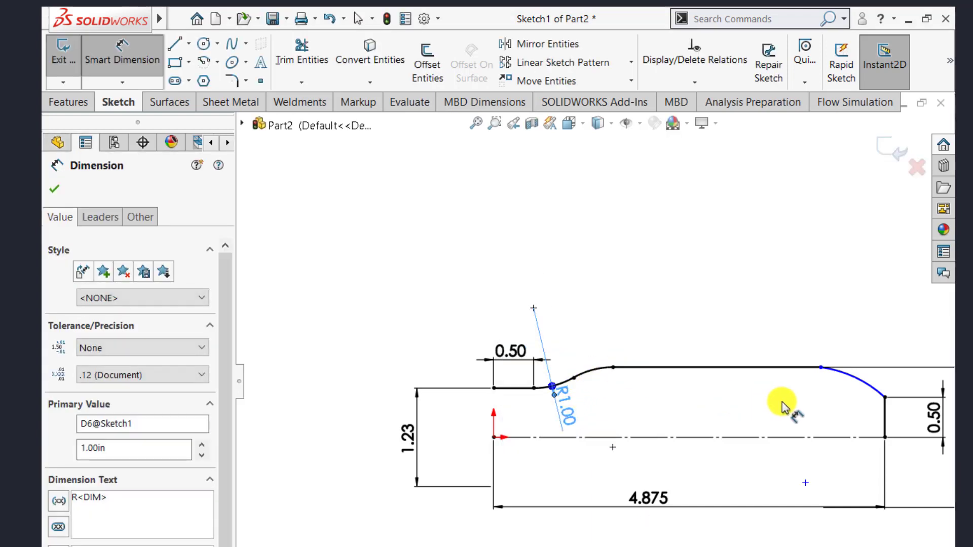
scroll(782, 406, down, 3)
click(57, 192)
scroll(569, 390, up, 3)
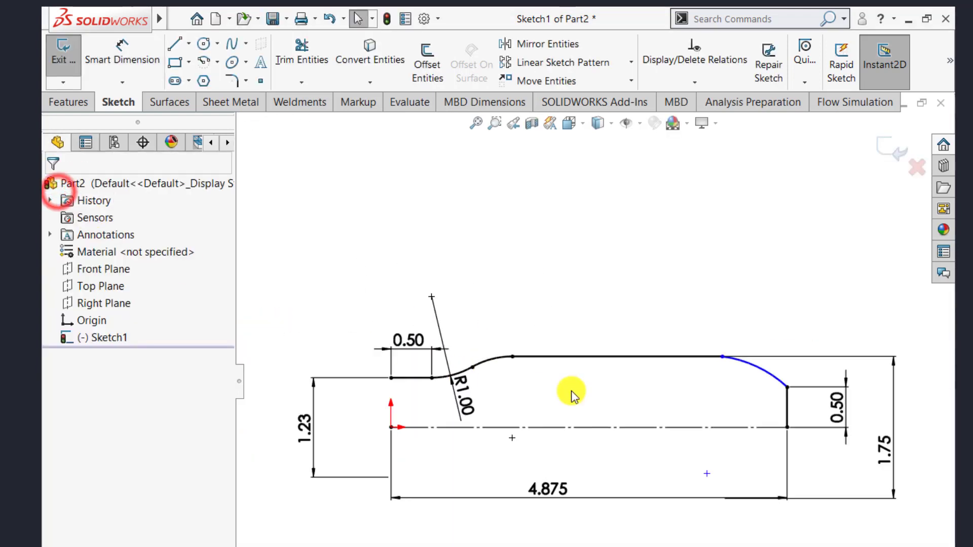
scroll(823, 394, down, 1)
scroll(814, 394, down, 3)
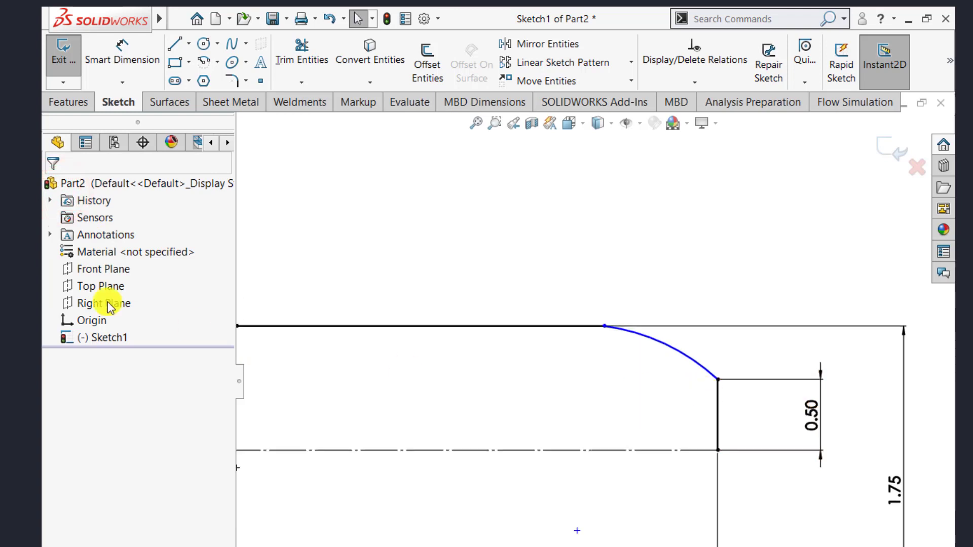
Step: Dimension the right-end shoulder arc to a 0.25 in radius
click(120, 51)
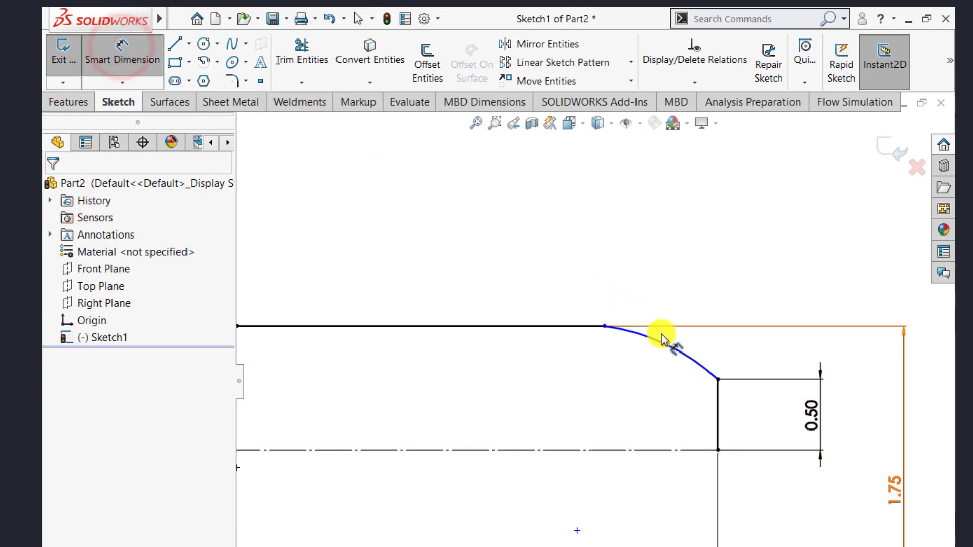
click(660, 347)
click(745, 264)
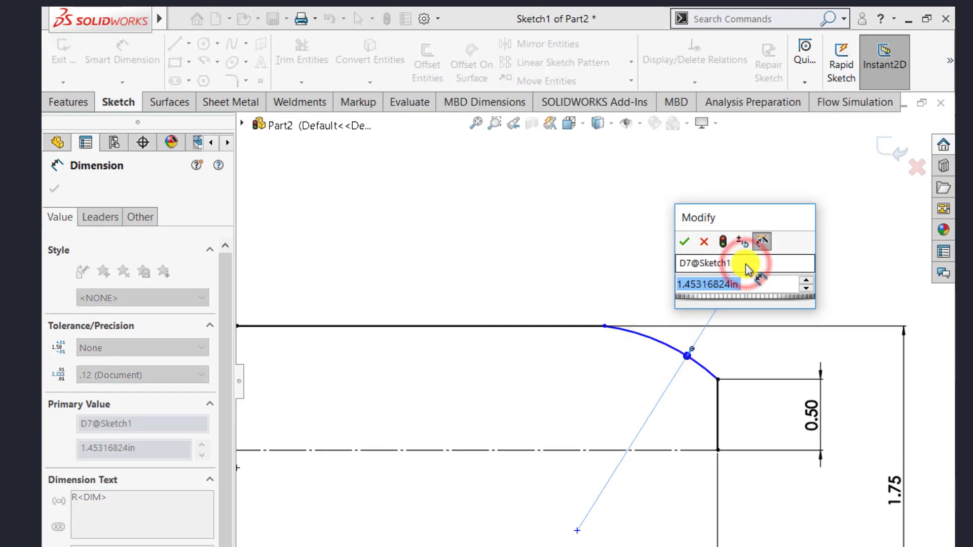
text(.25)
key(Return)
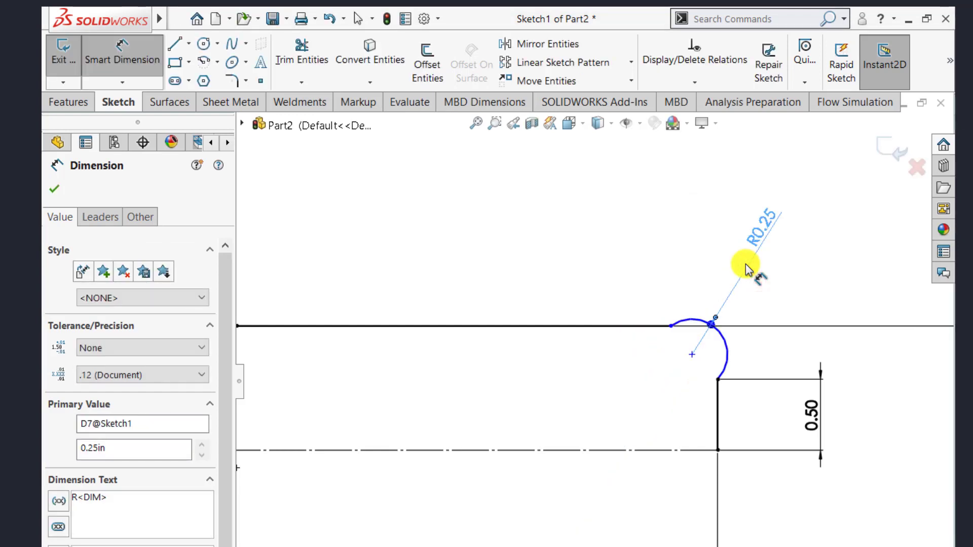
Step: Make the shoulder arc tangent to the top body line, undoing the over-defining end-line tangent
click(49, 189)
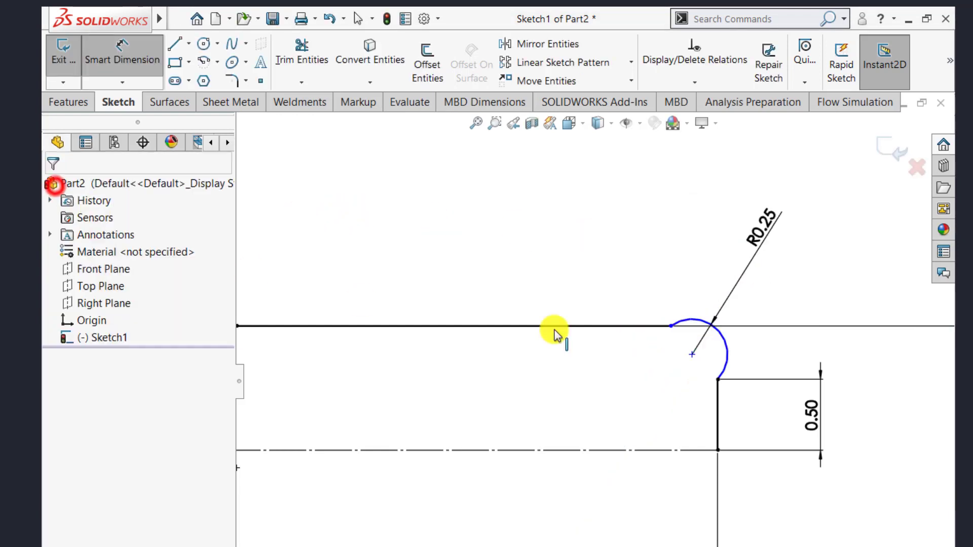
scroll(680, 365, down, 3)
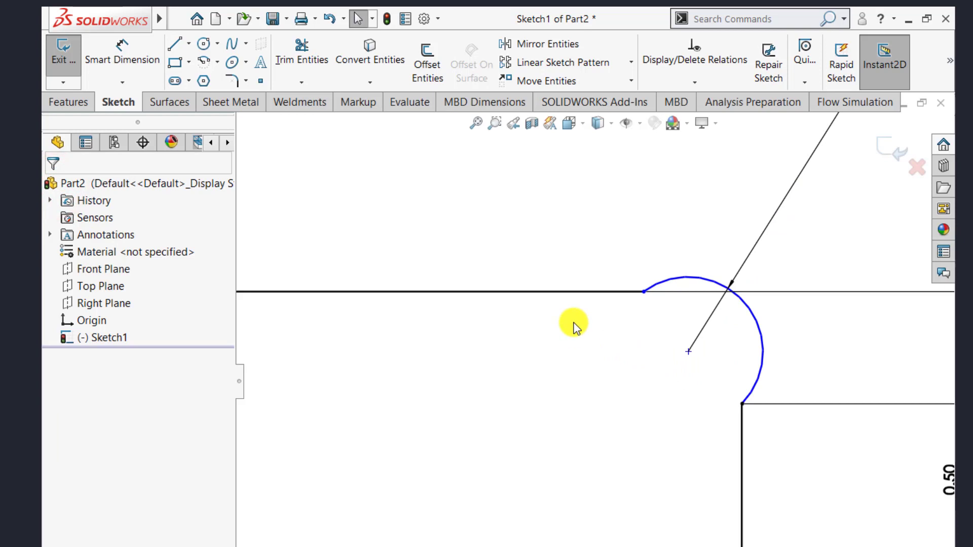
click(588, 292)
ctrl+click(662, 284)
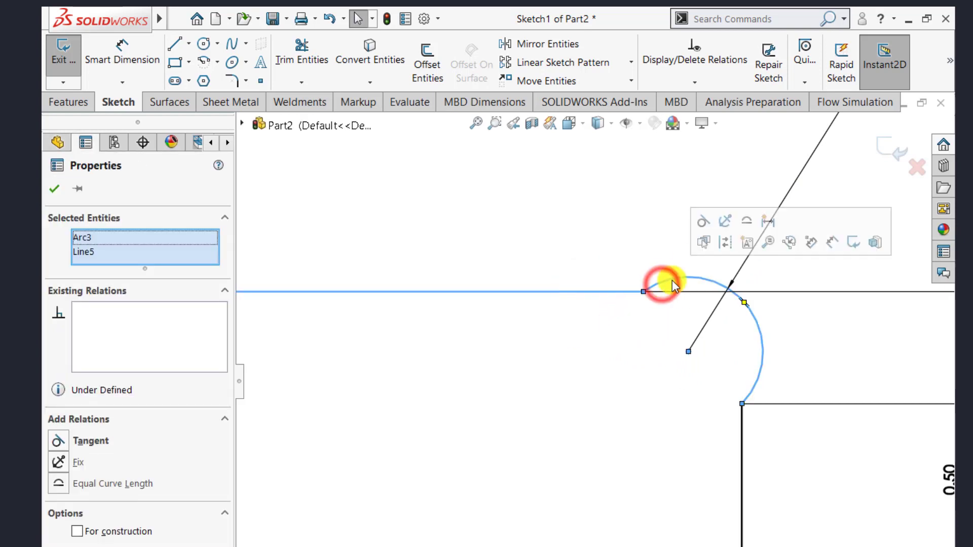
click(702, 220)
click(565, 420)
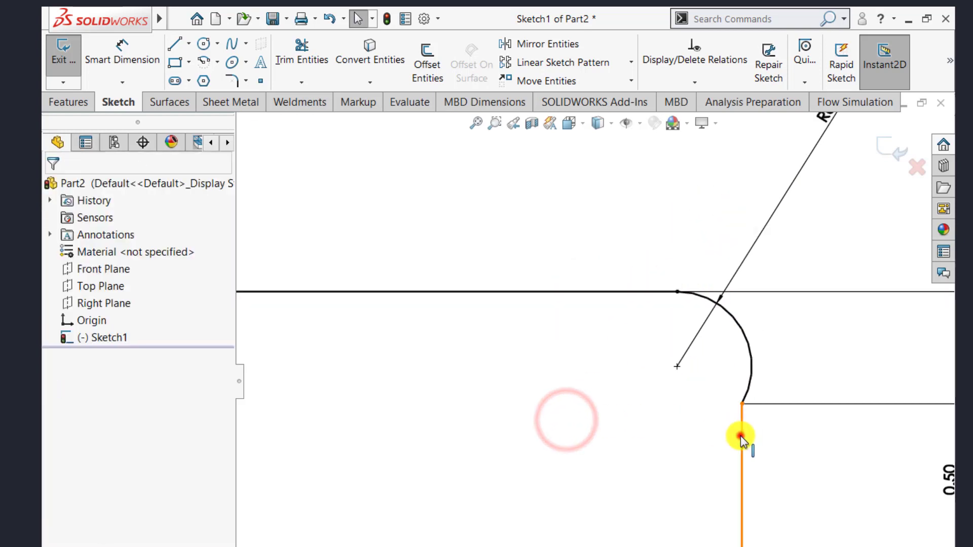
click(739, 435)
ctrl+click(750, 382)
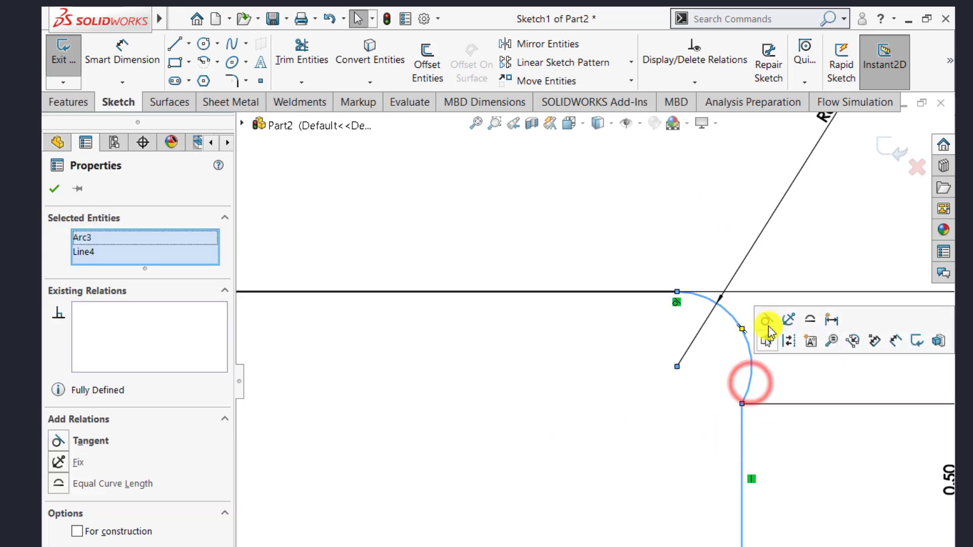
click(765, 320)
click(646, 406)
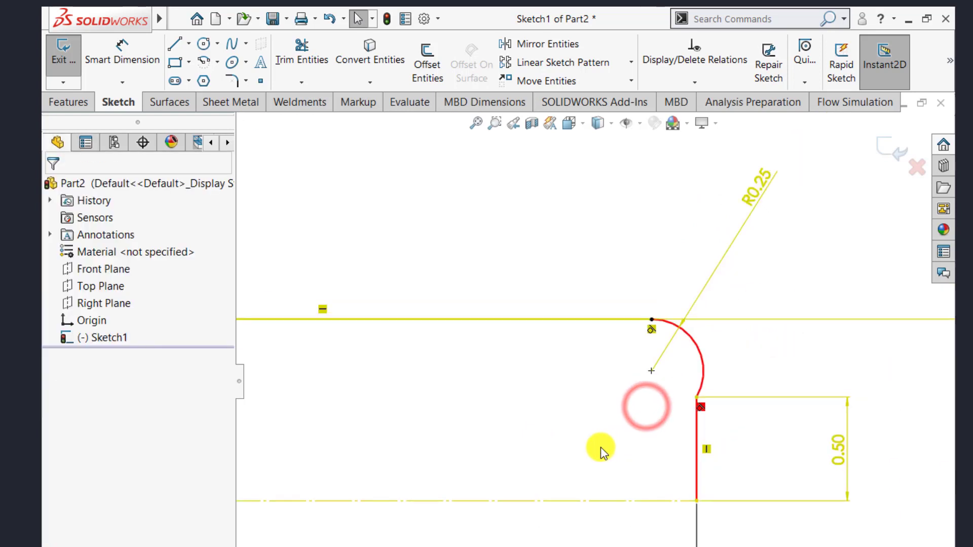
key(ctrl+z)
click(562, 283)
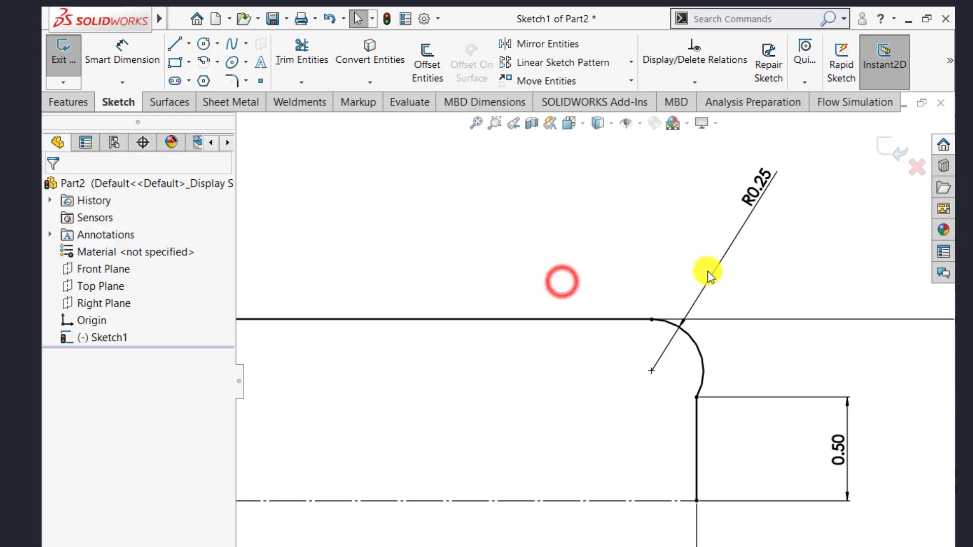
Step: Delete the R0.25 radius dimension and make the shoulder arc tangent to the vertical end line
click(709, 284)
key(Delete)
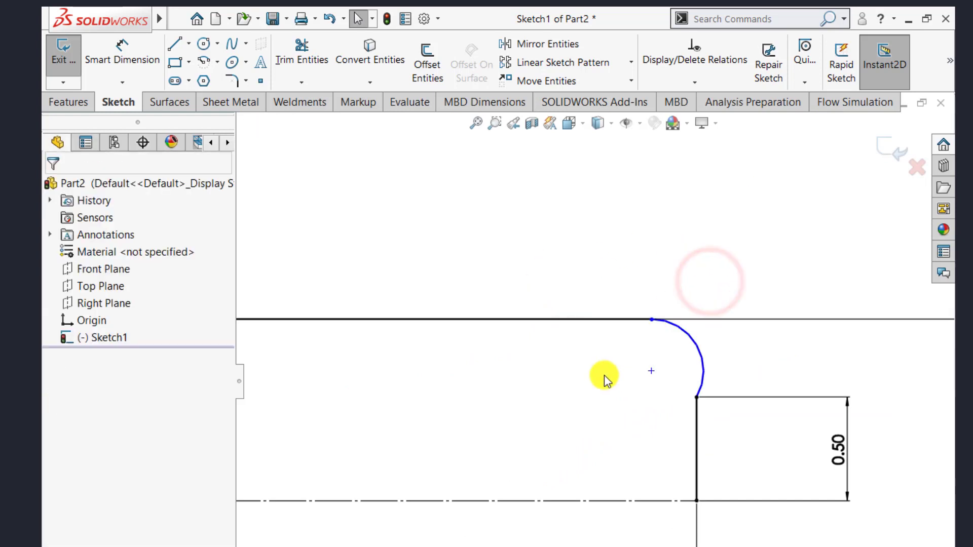
click(694, 348)
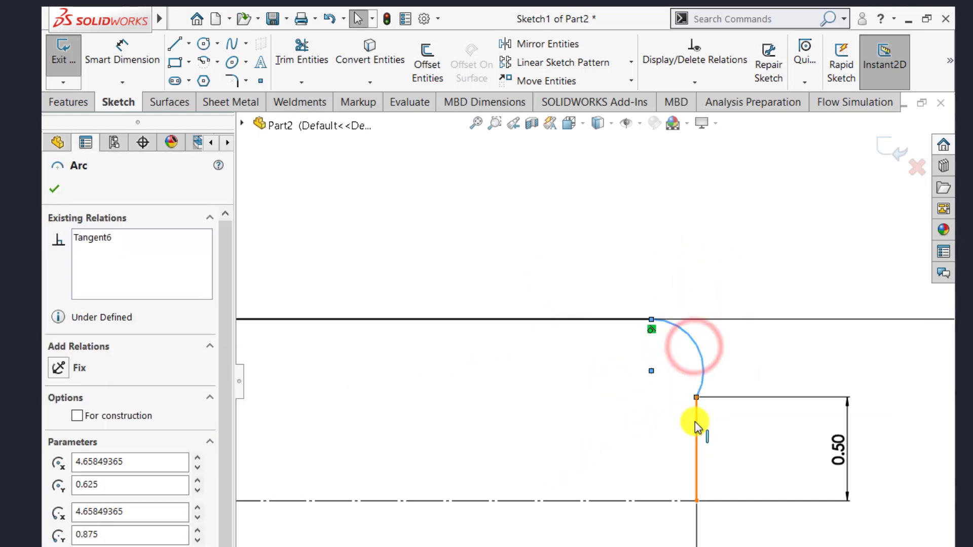
ctrl+click(695, 421)
click(735, 357)
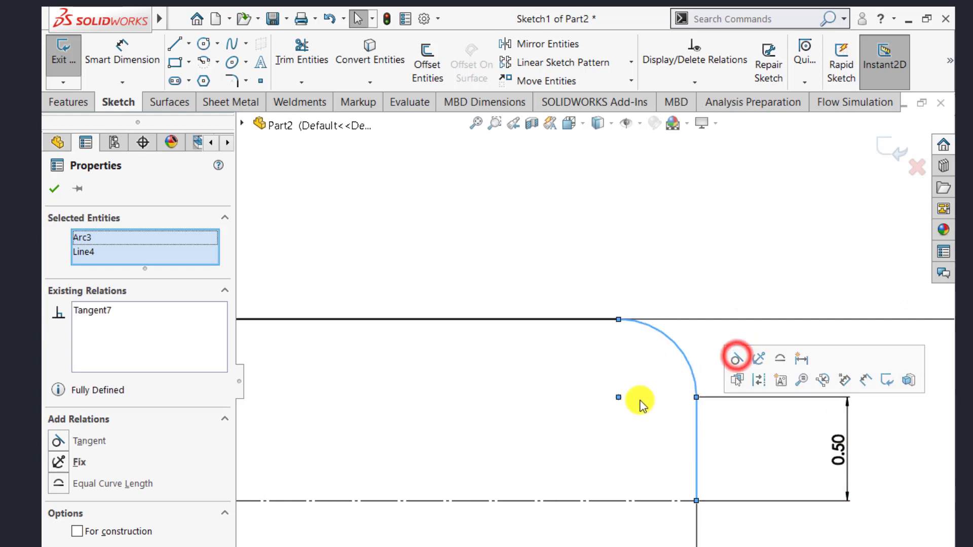
click(571, 421)
key(f)
Step: Finish the rounded corner arc and place its R1.00 radius dimension
click(618, 377)
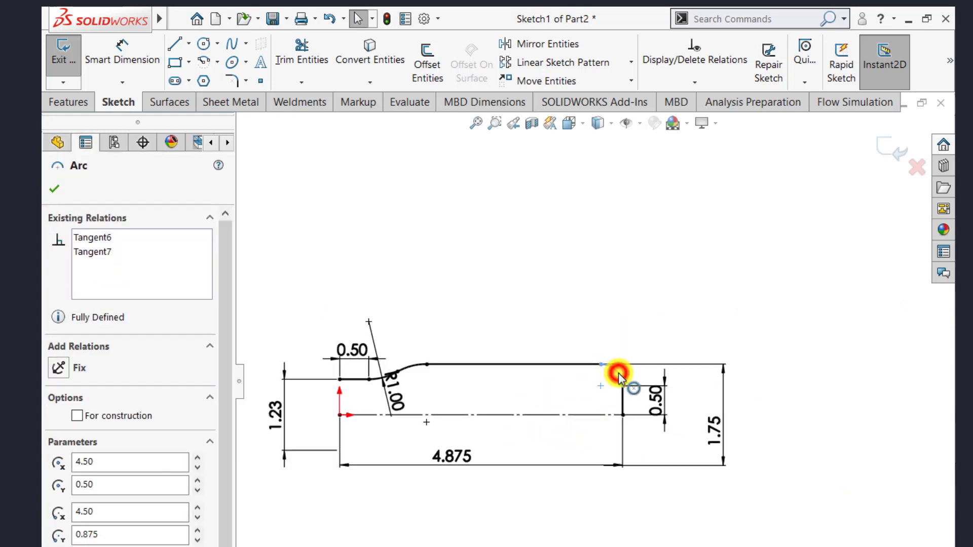
click(540, 518)
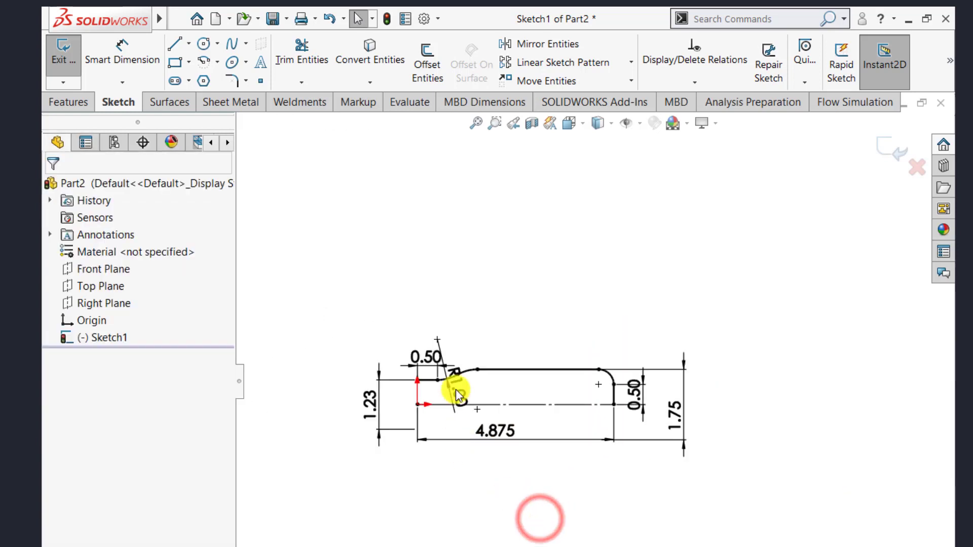
key(f)
scroll(457, 394, down, 2)
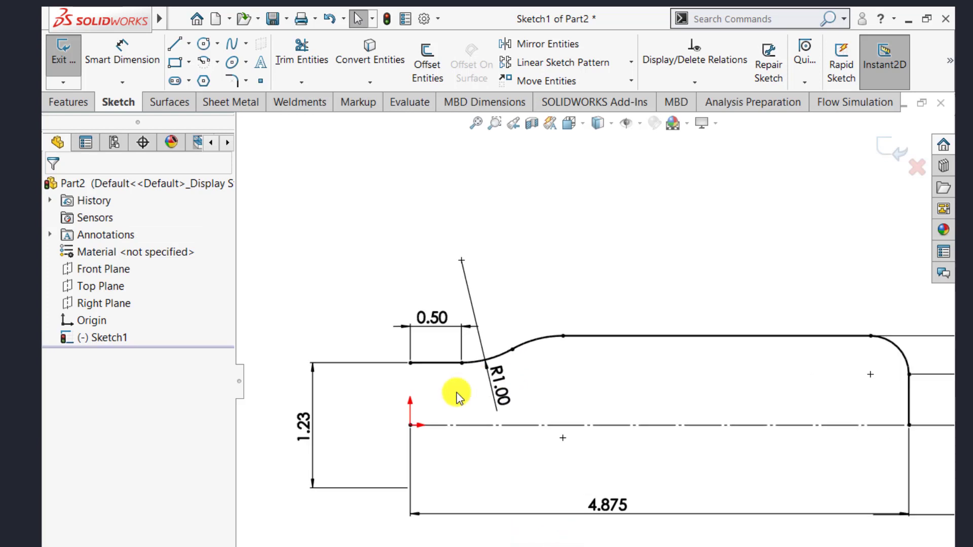
click(505, 394)
scroll(514, 416, up, 2)
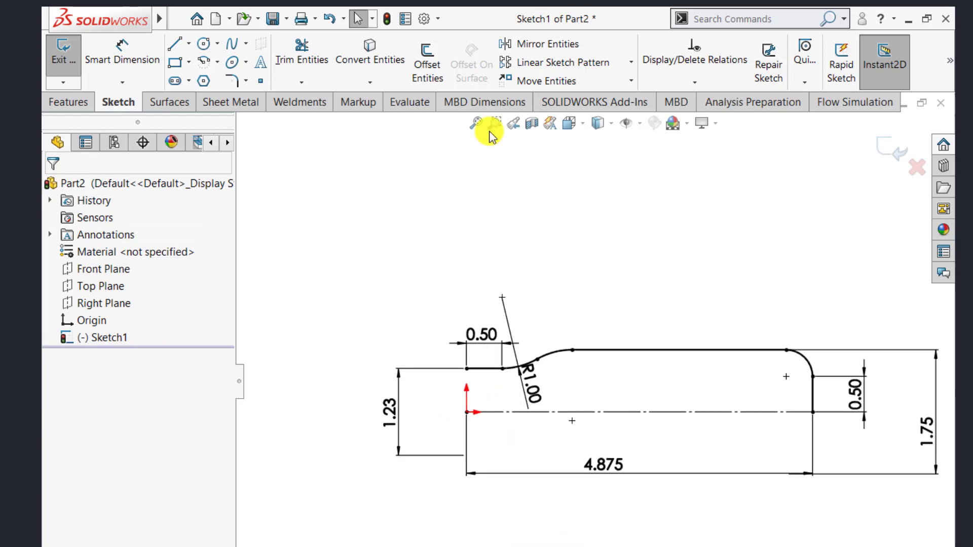
Step: Revolve the sketch 360° as a thin feature with 0.05in walls, declining auto-close
click(900, 155)
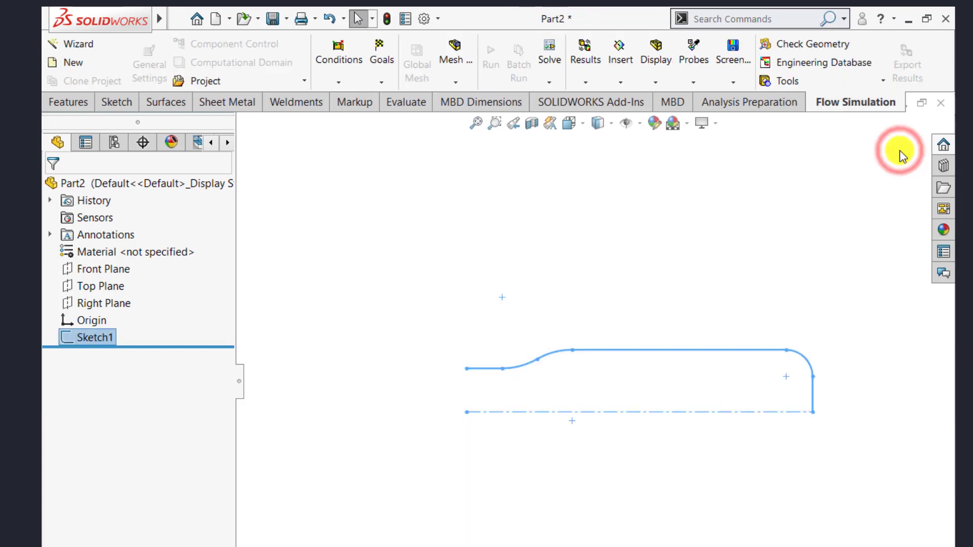
click(64, 102)
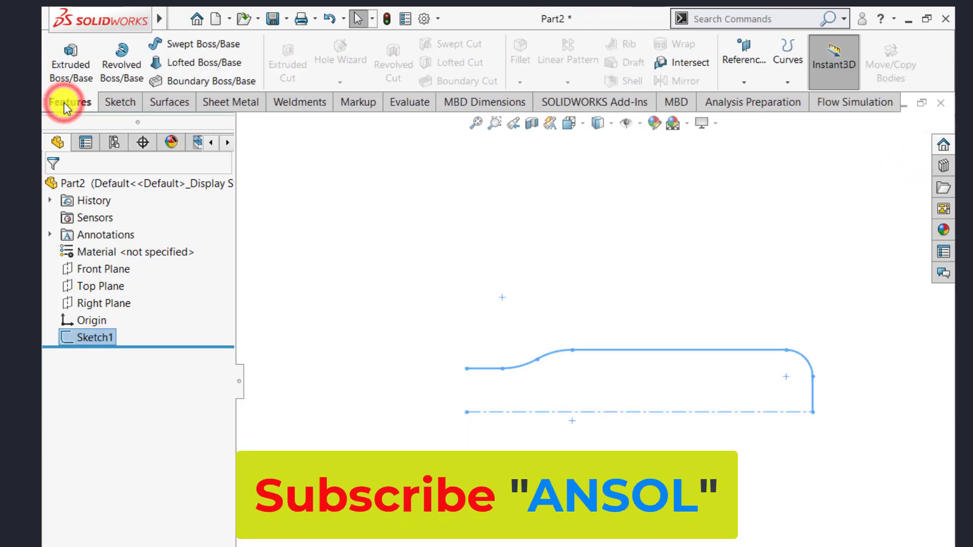
click(127, 59)
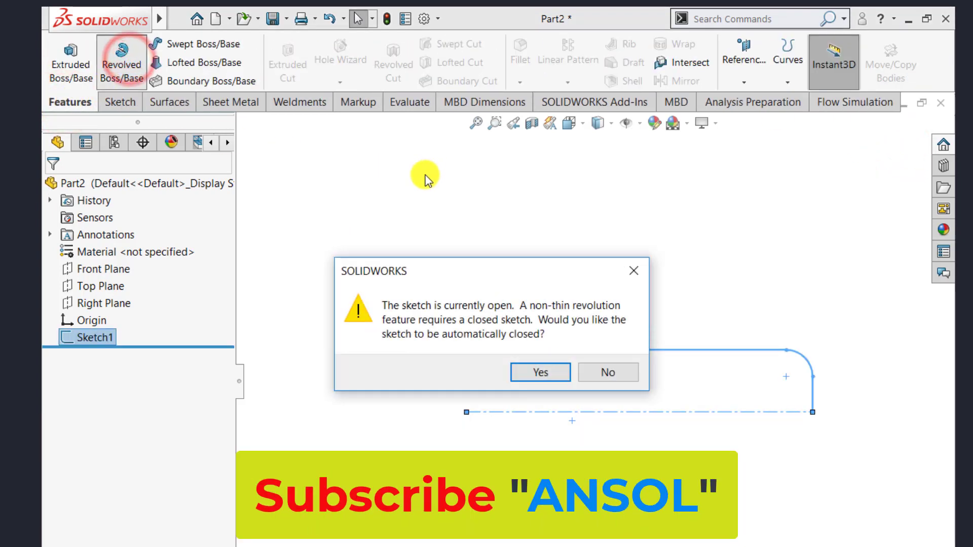
click(614, 376)
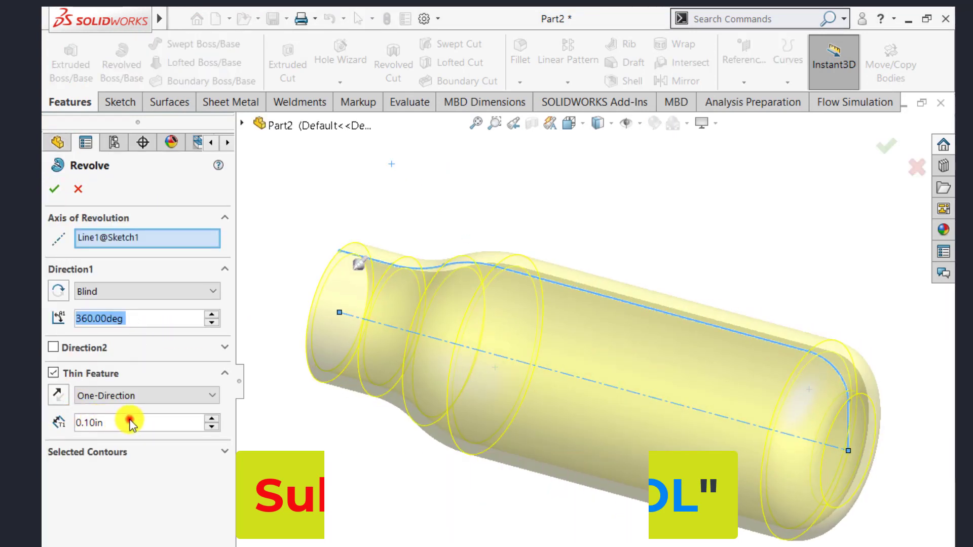
click(130, 422)
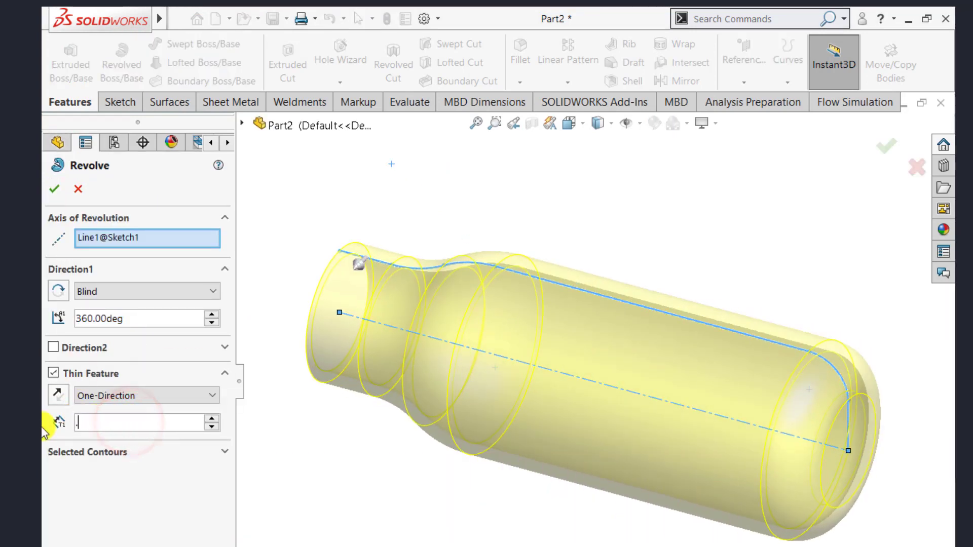
text(0.05)
key(Return)
key(Return)
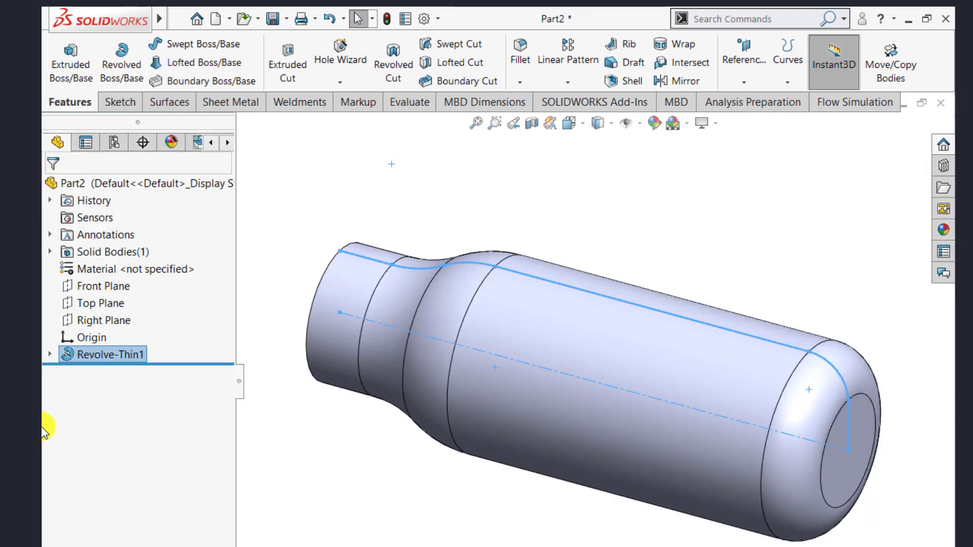
Step: Orbit the new bottle shell to inspect its open end, ending at an angled side view
click(634, 165)
scroll(615, 441, down, 2)
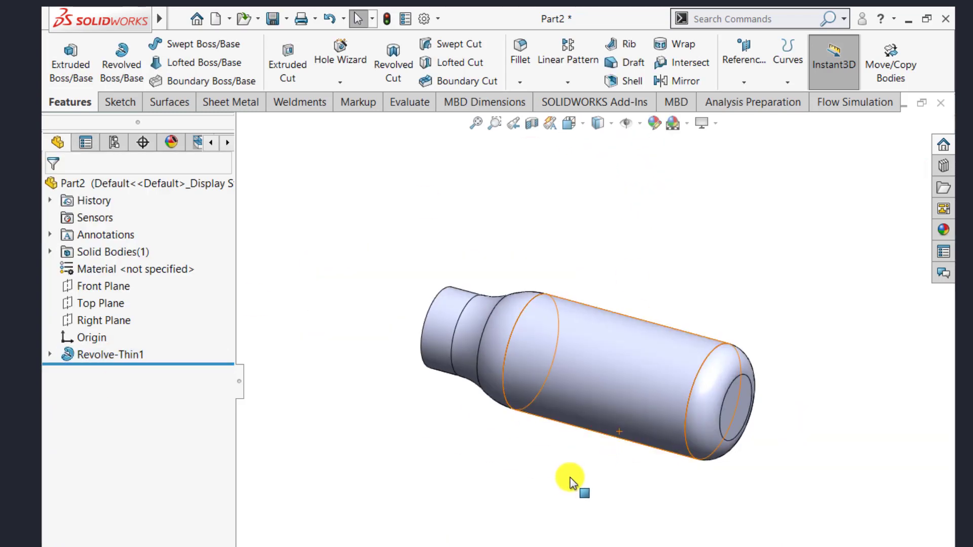
scroll(582, 473, down, 2)
mouse_move(582, 474)
middle_down()
mouse_move(710, 512)
mouse_move(692, 518)
mouse_move(466, 463)
mouse_move(354, 491)
middle_up()
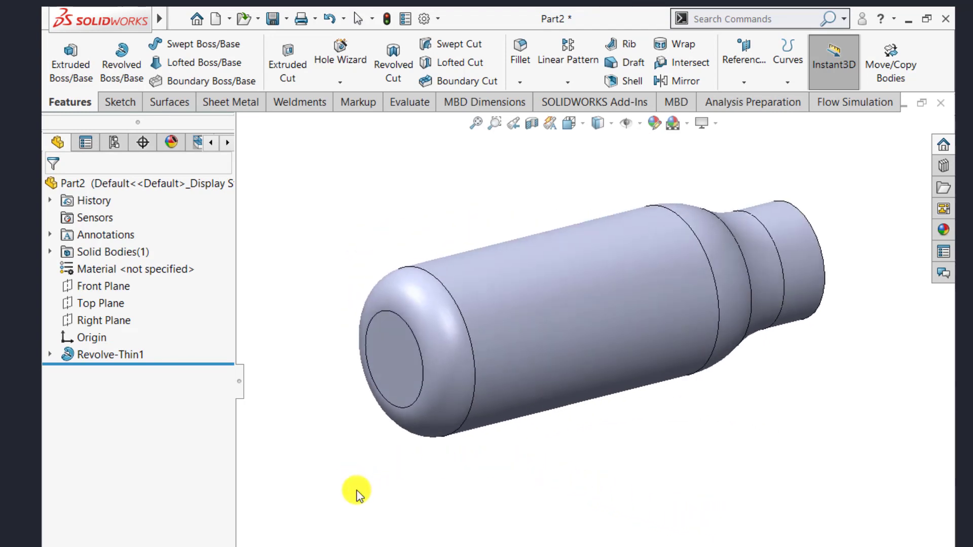
middle_drag(784, 414, 504, 506)
middle_drag(656, 294, 669, 271)
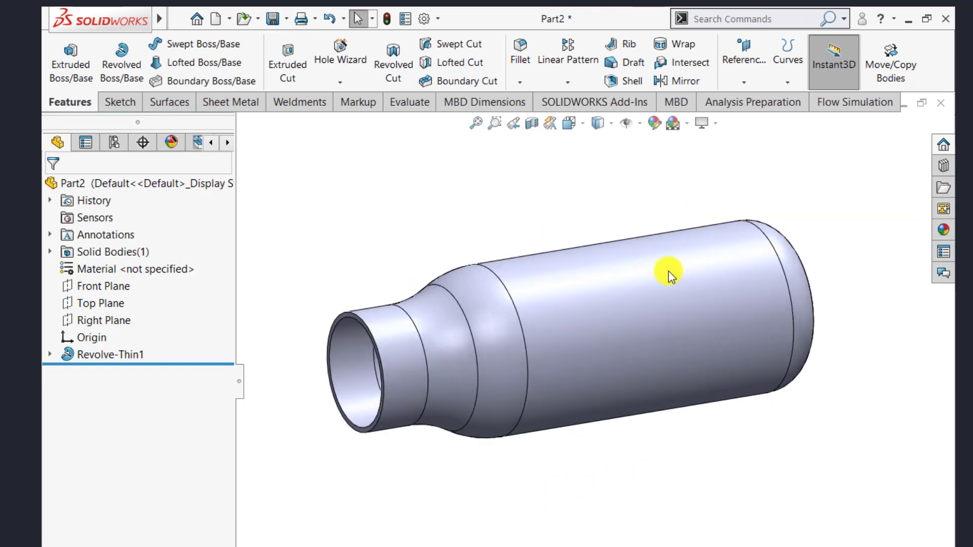
Step: Apply a Section View cut along the Front Plane and inspect the exposed thin wall
click(97, 287)
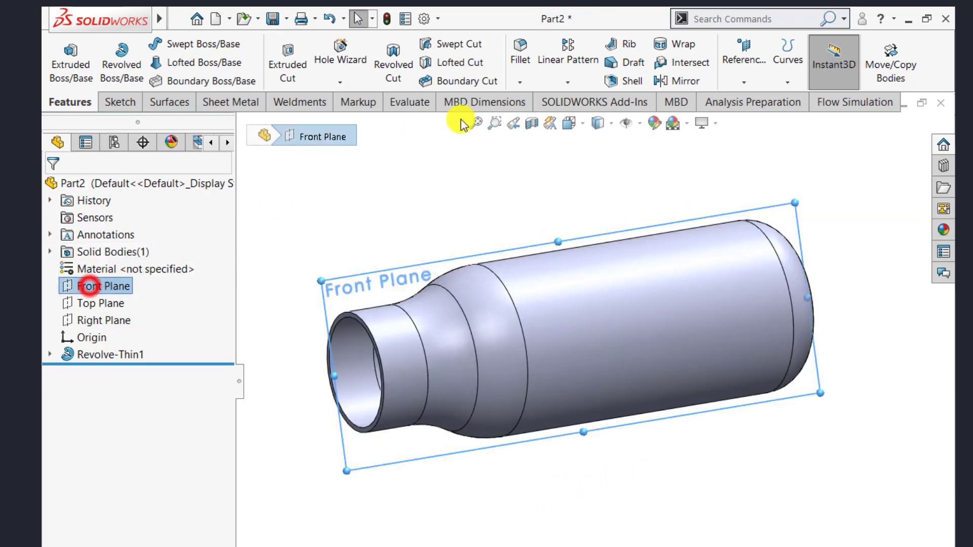
click(531, 123)
click(55, 189)
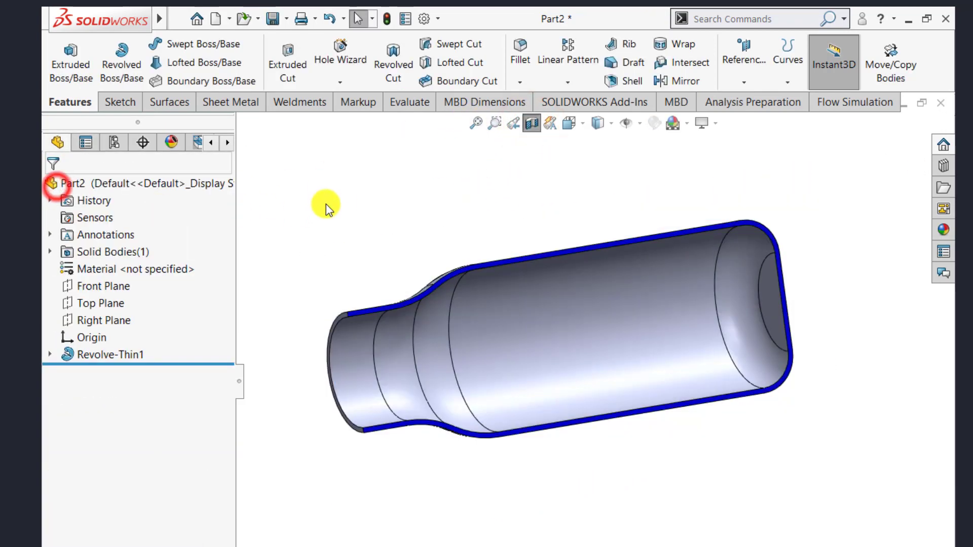
click(349, 196)
mouse_move(593, 197)
middle_down()
mouse_move(560, 239)
mouse_move(586, 232)
mouse_move(567, 172)
mouse_move(610, 215)
middle_up()
scroll(450, 239, down, 1)
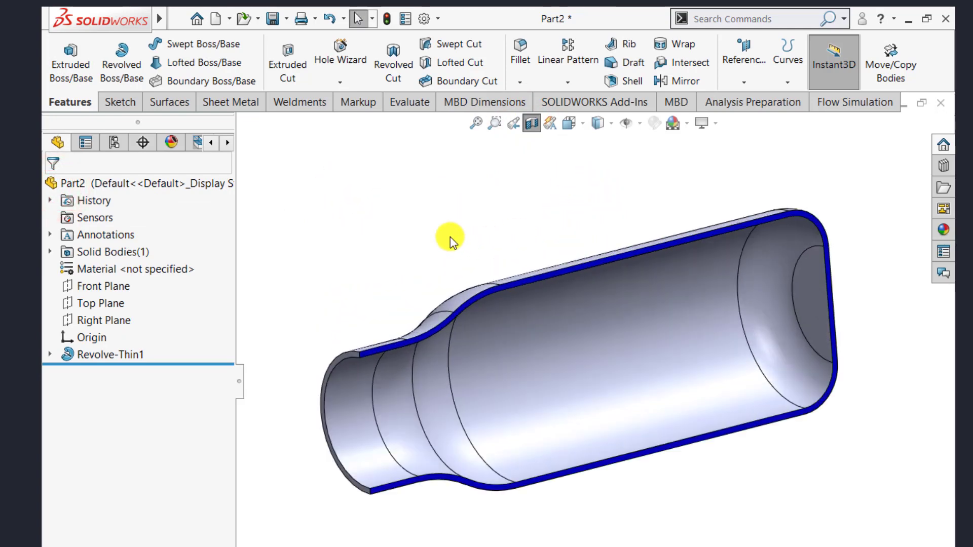
Step: Reopen Section View, enable Section 2, and show the part's planes to choose from
click(534, 125)
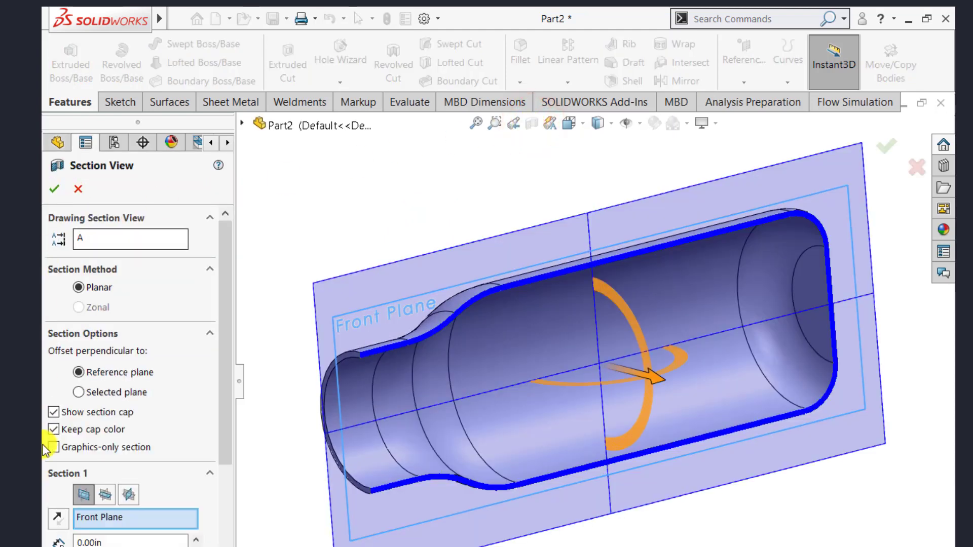
click(223, 482)
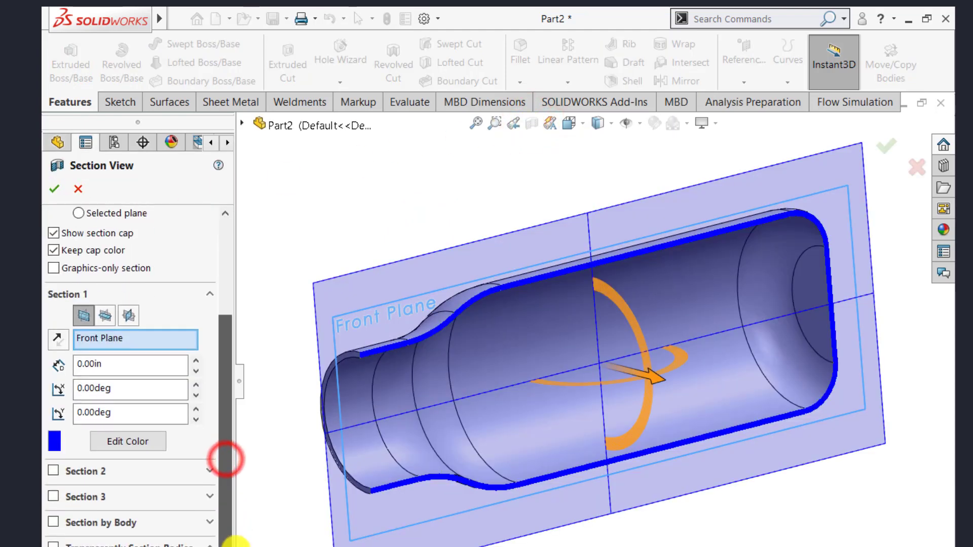
click(57, 475)
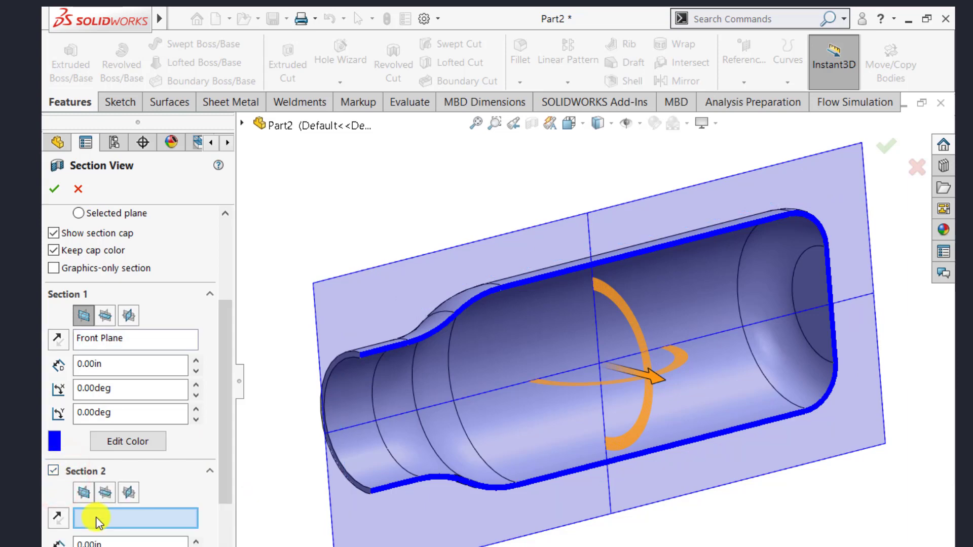
click(242, 125)
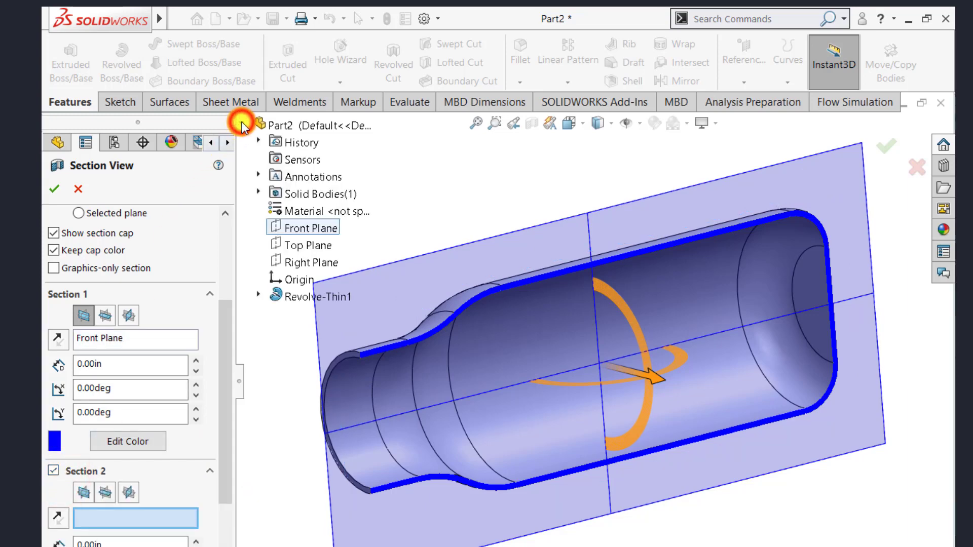
Step: Set Section 2 to the Top Plane and try 270° and 0° rotation angles
click(294, 247)
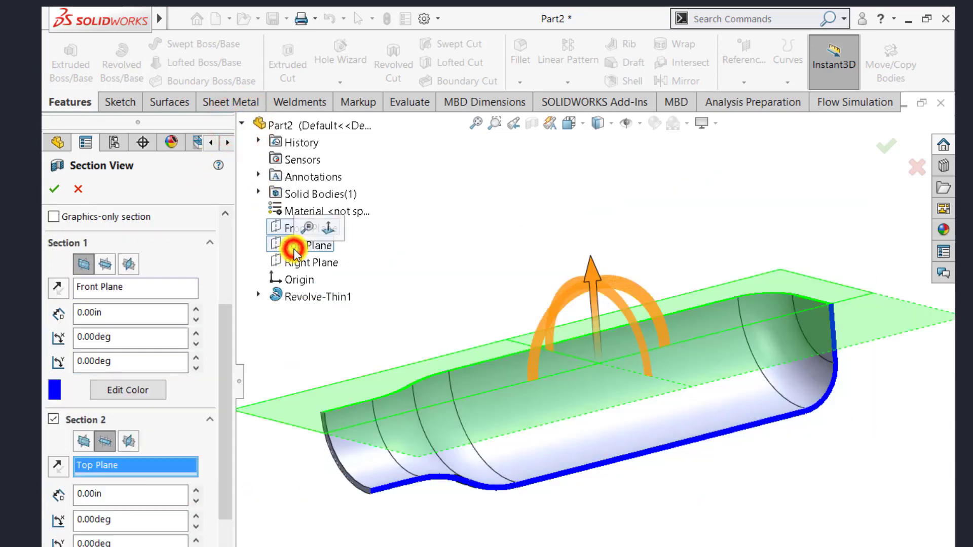
click(142, 518)
text(0)
key(Return)
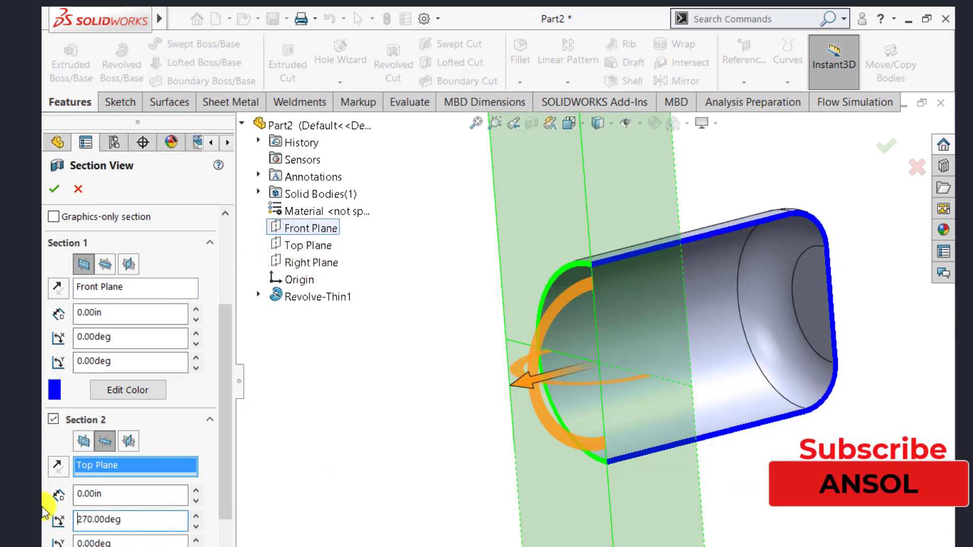
click(143, 519)
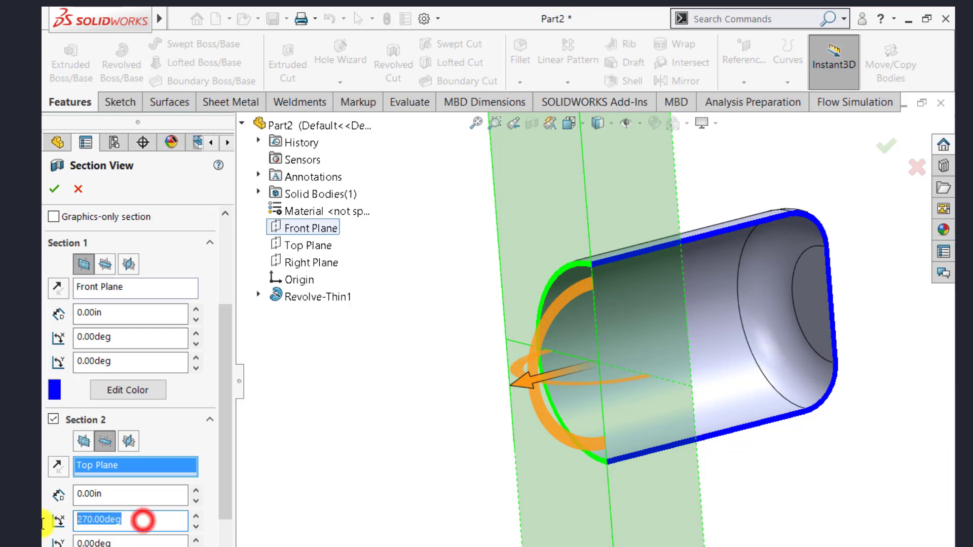
text(0)
key(Return)
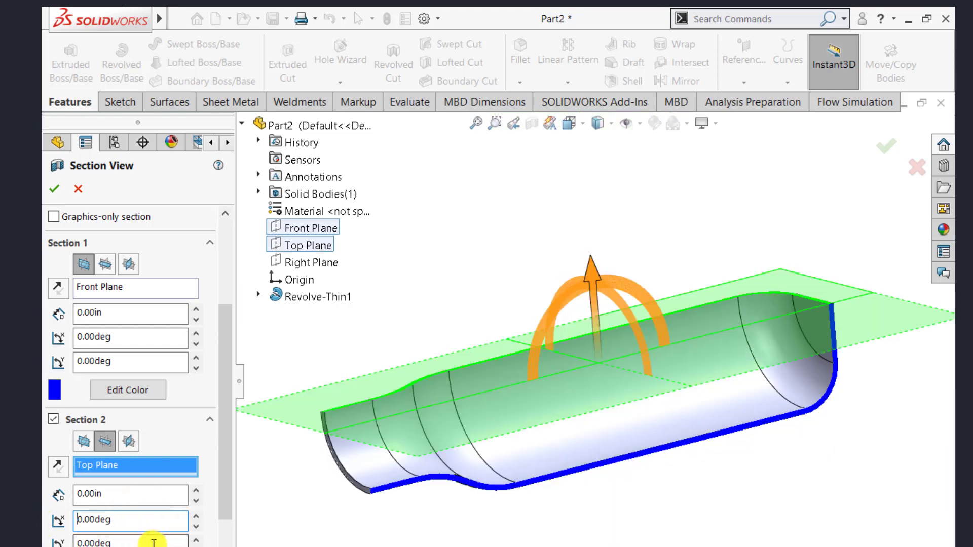
text(270)
key(Return)
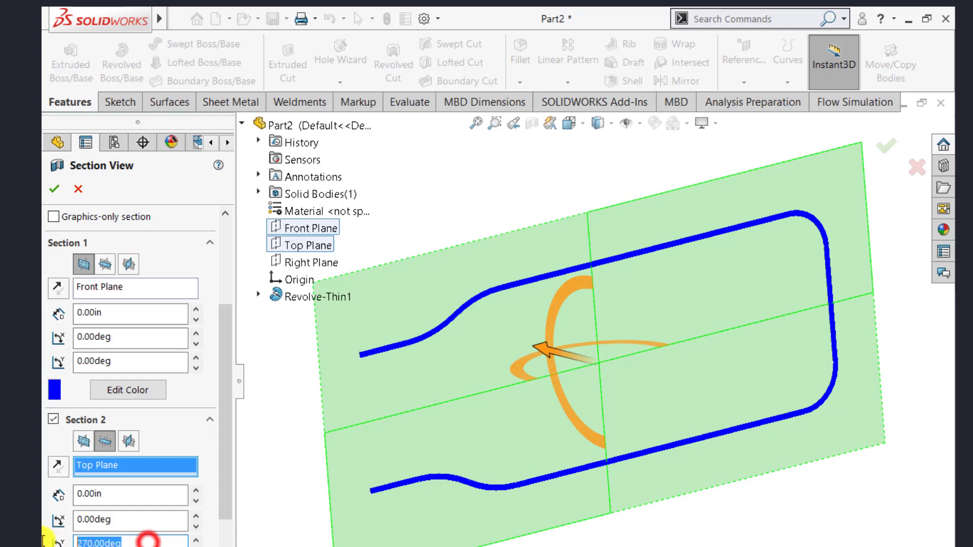
text(.00deg)
key(Return)
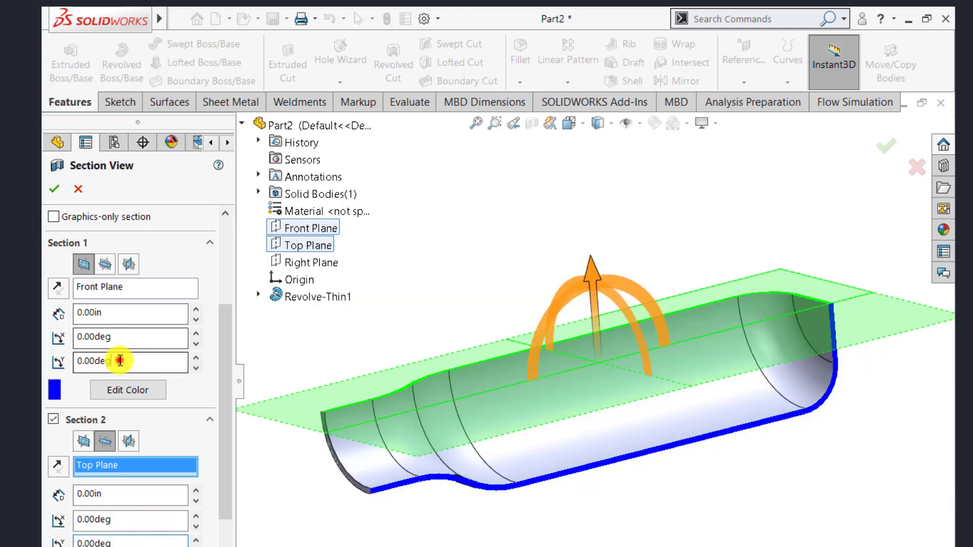
Step: Edit the Front Plane cut's X and Y angles, keep settings at the warning, then cancel the section
double_click(122, 360)
text(27)
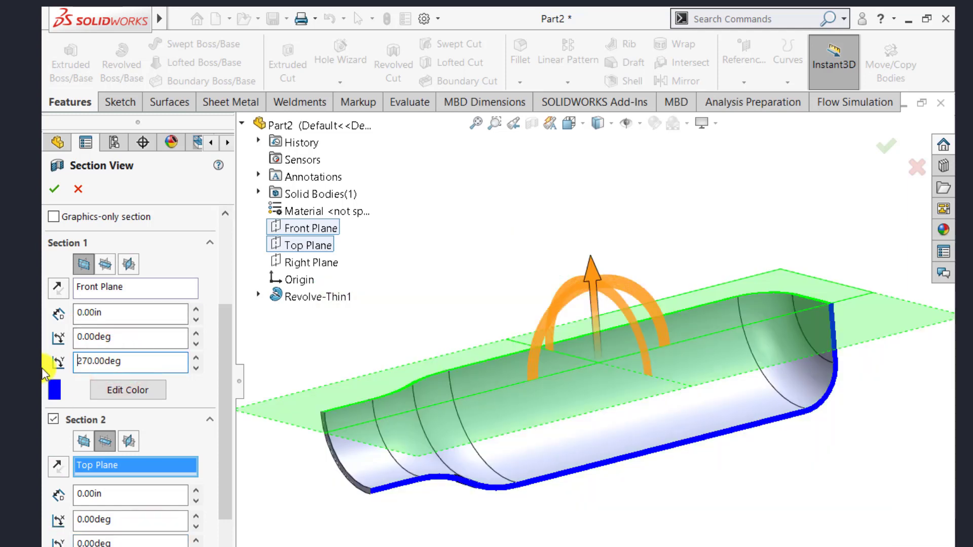
double_click(115, 336)
text(27)
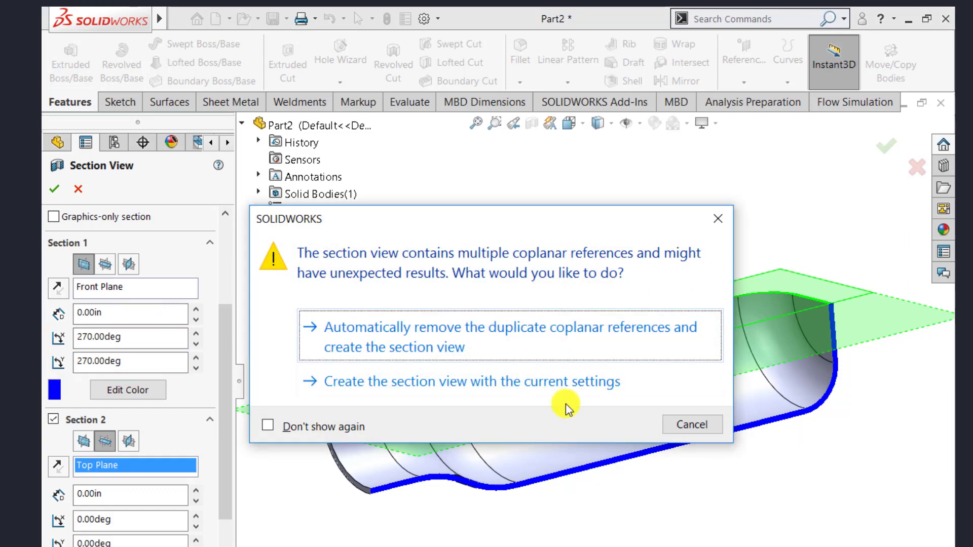
click(693, 424)
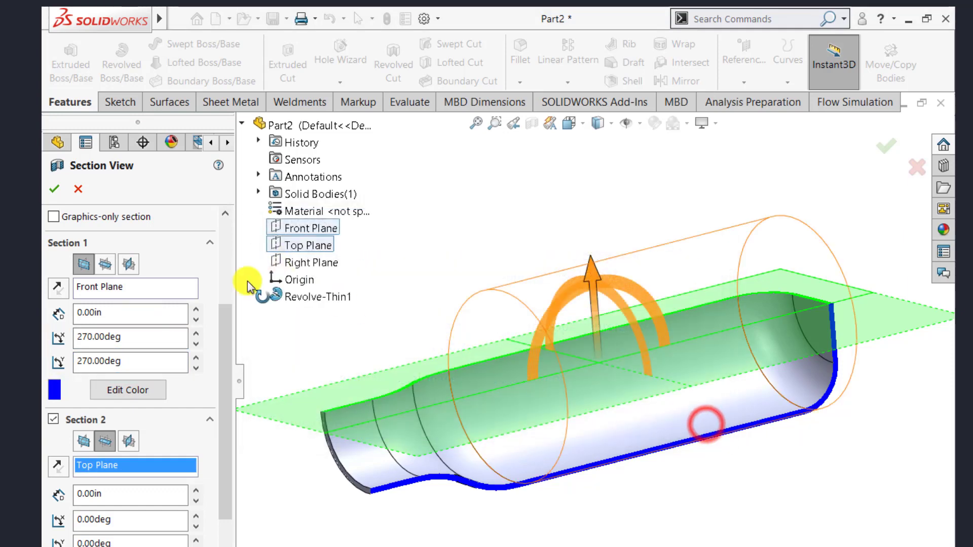
click(78, 190)
mouse_move(451, 217)
middle_down()
mouse_move(560, 284)
mouse_move(501, 265)
mouse_move(301, 331)
mouse_move(363, 332)
middle_up()
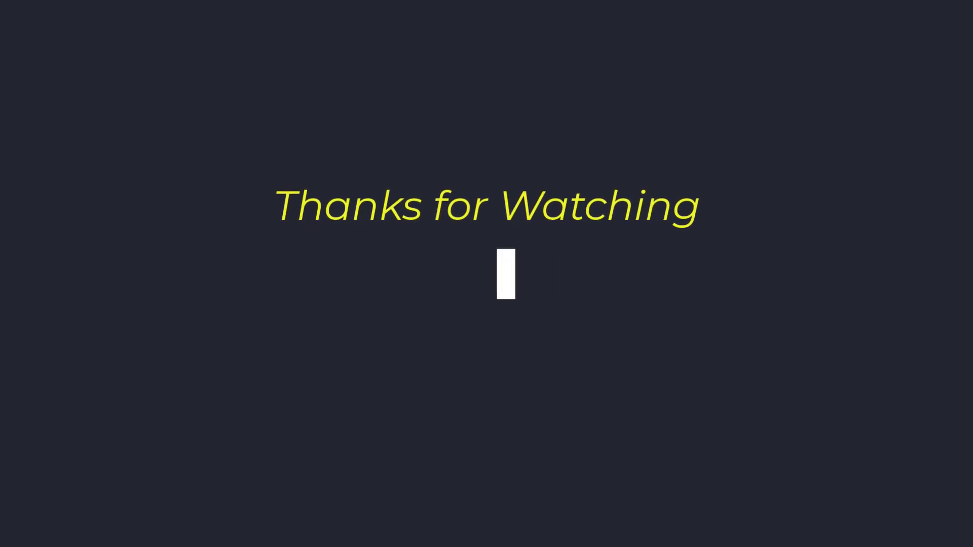